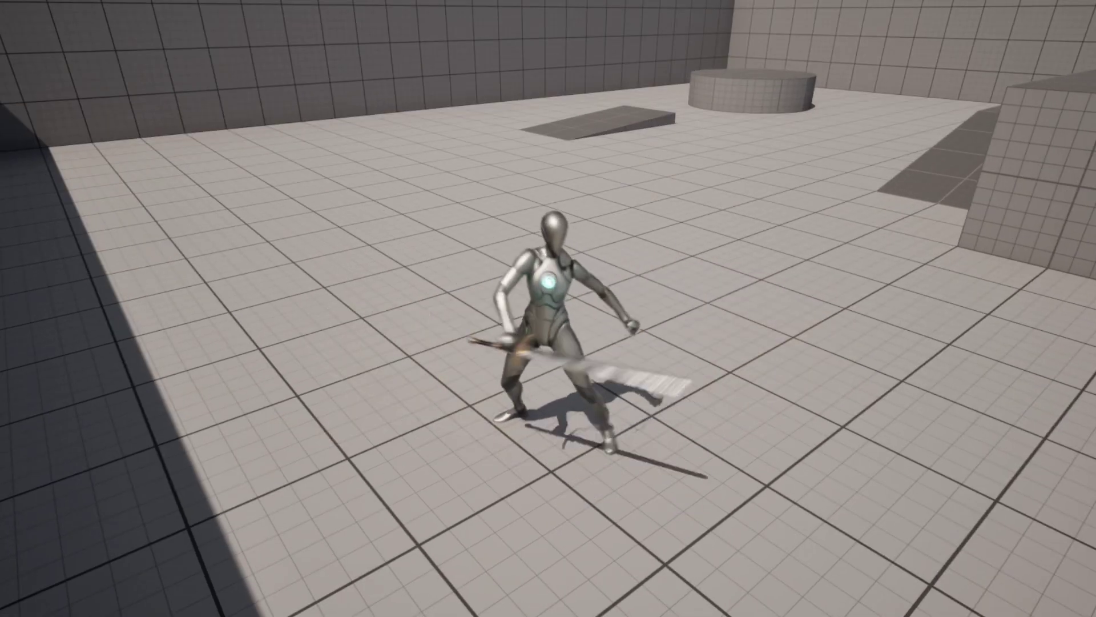
key(d)
key(w)
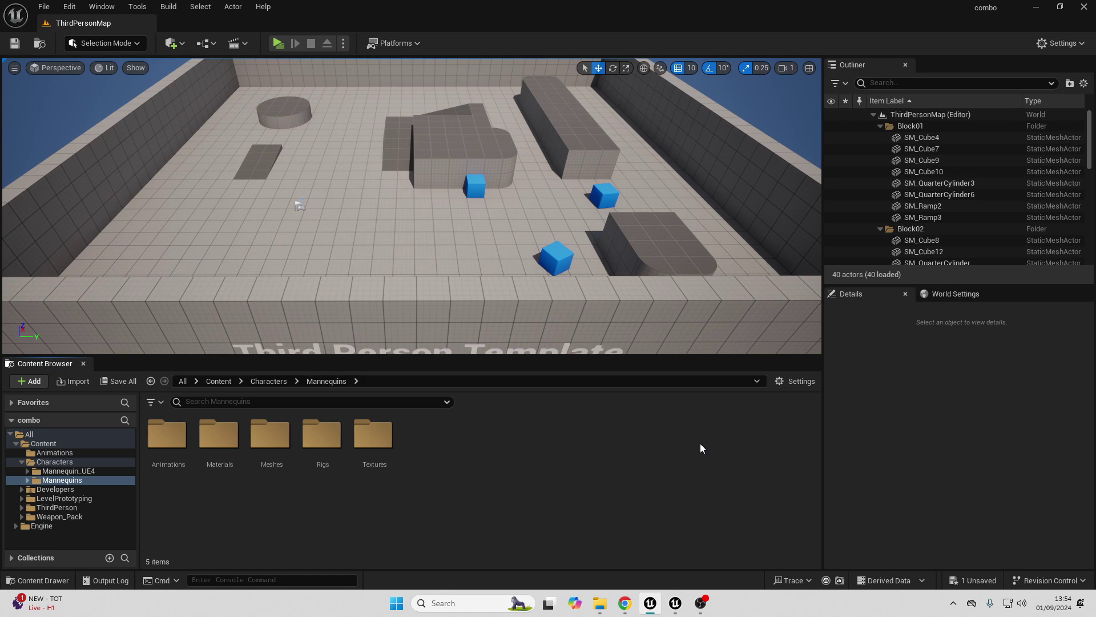
Open the SK_Mannequin skeleton from the Mannequins' Meshes folder.
double_click(271, 439)
click(224, 449)
double_click(224, 449)
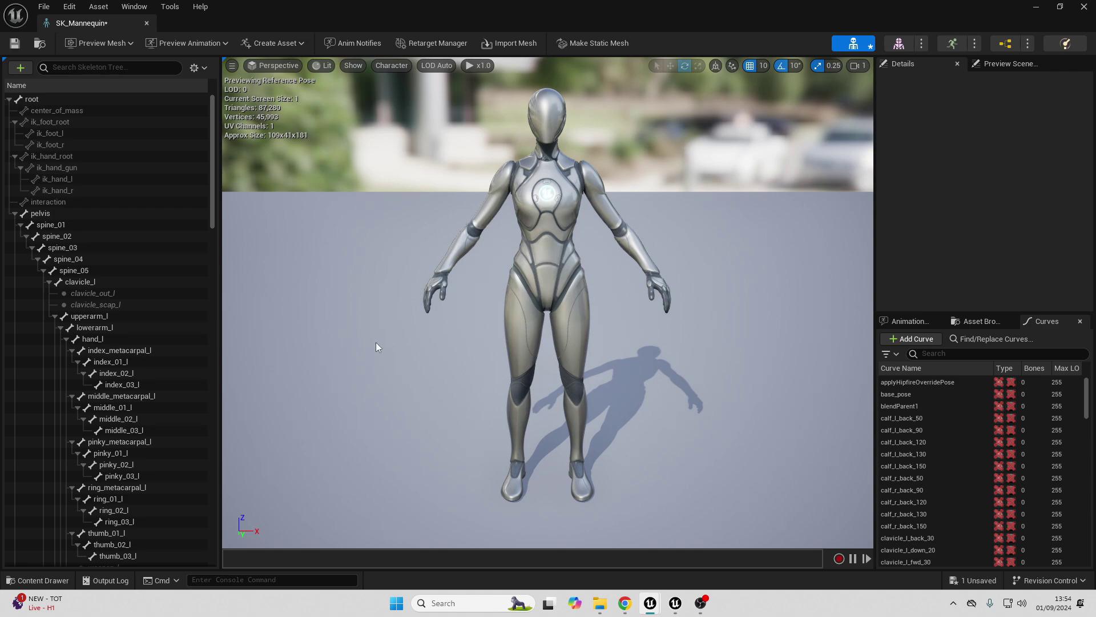
Add a socket to the hand_r bone in the skeleton tree and name it swordsocket.
scroll(77, 331, down, 15)
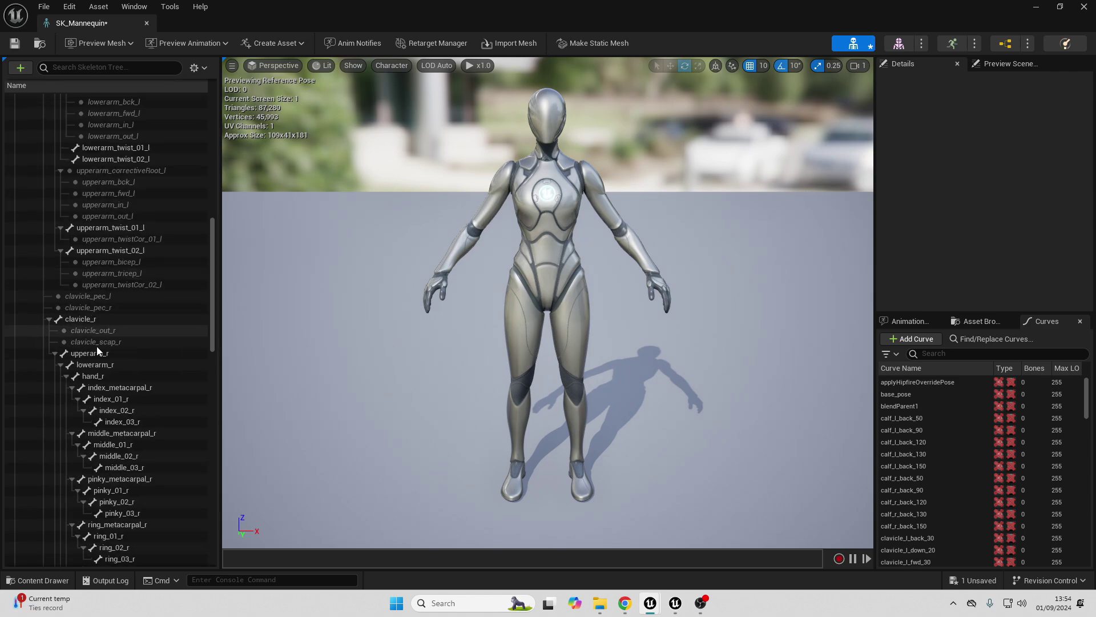
scroll(97, 346, down, 5)
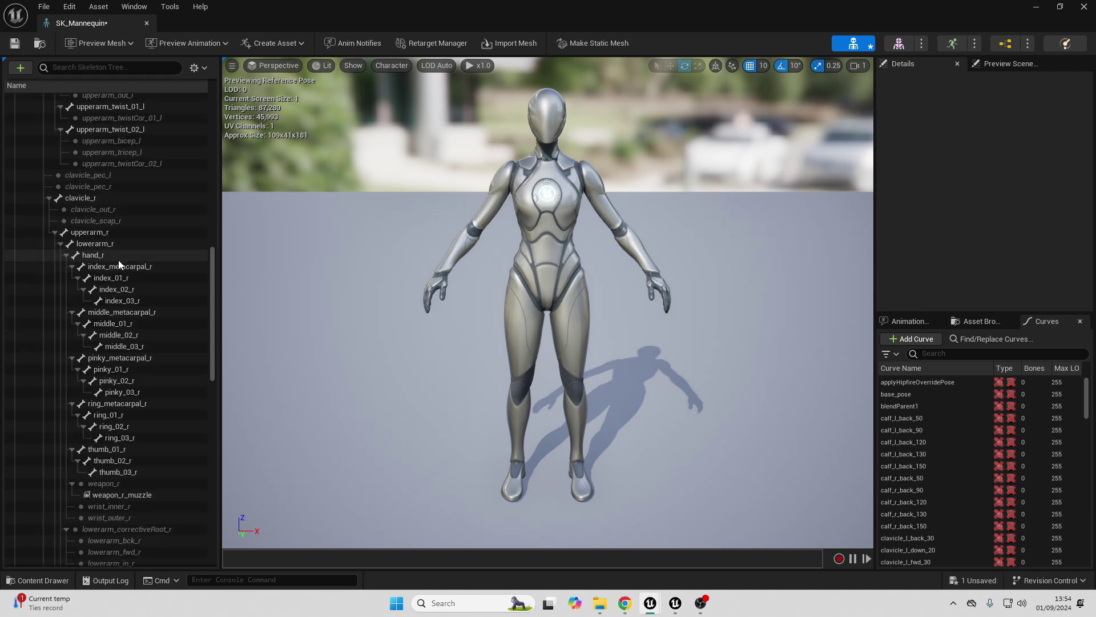
click(115, 254)
right_click(115, 255)
click(167, 314)
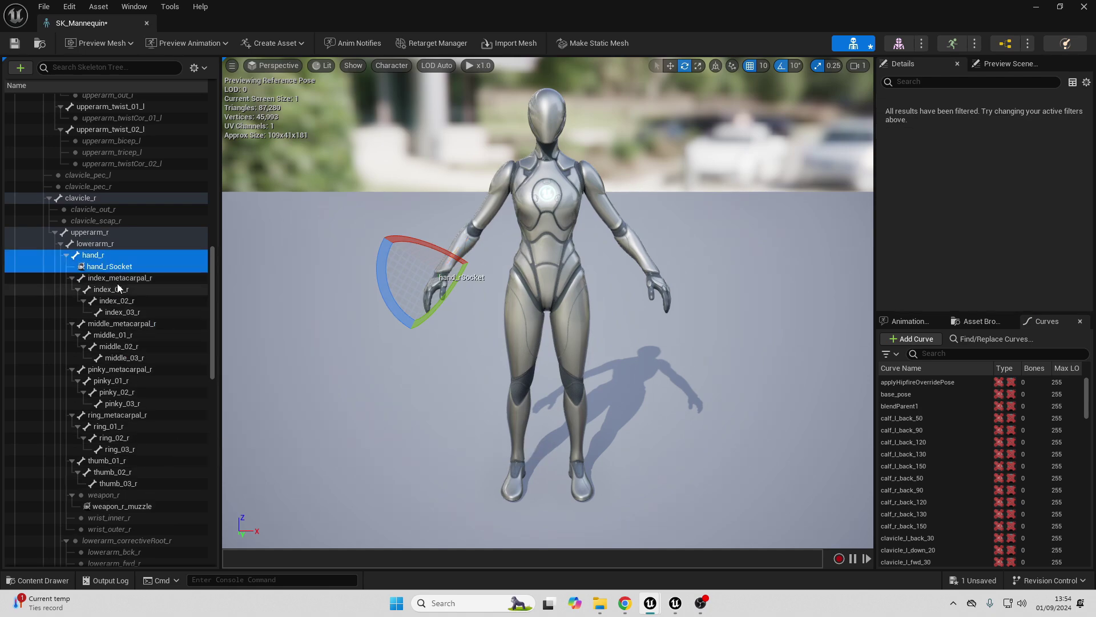
click(110, 267)
text(s)
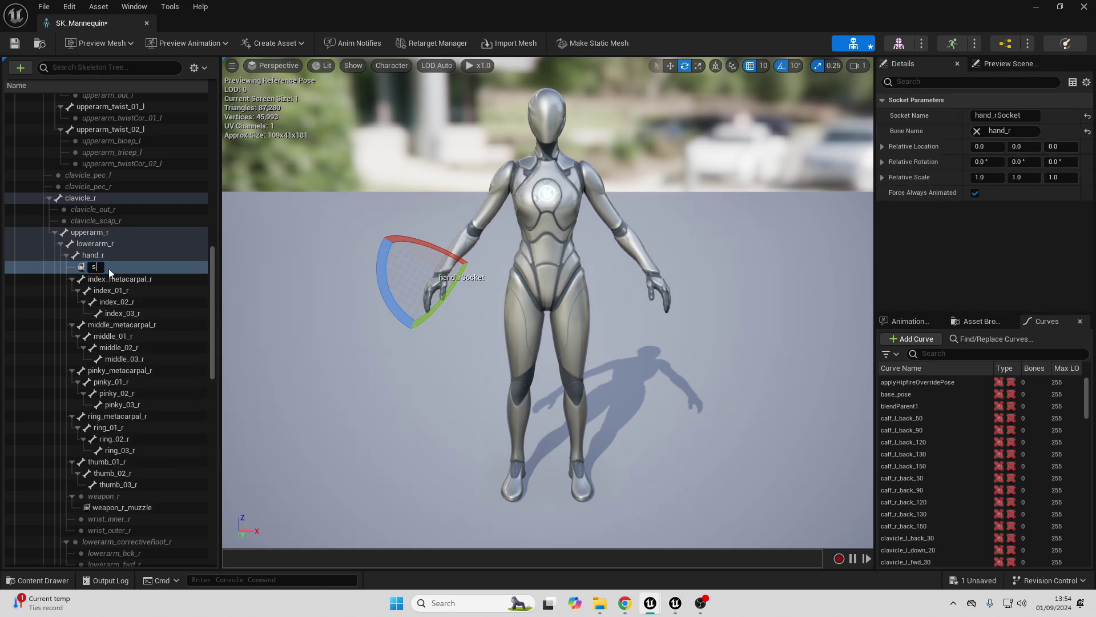
text(wordsocket)
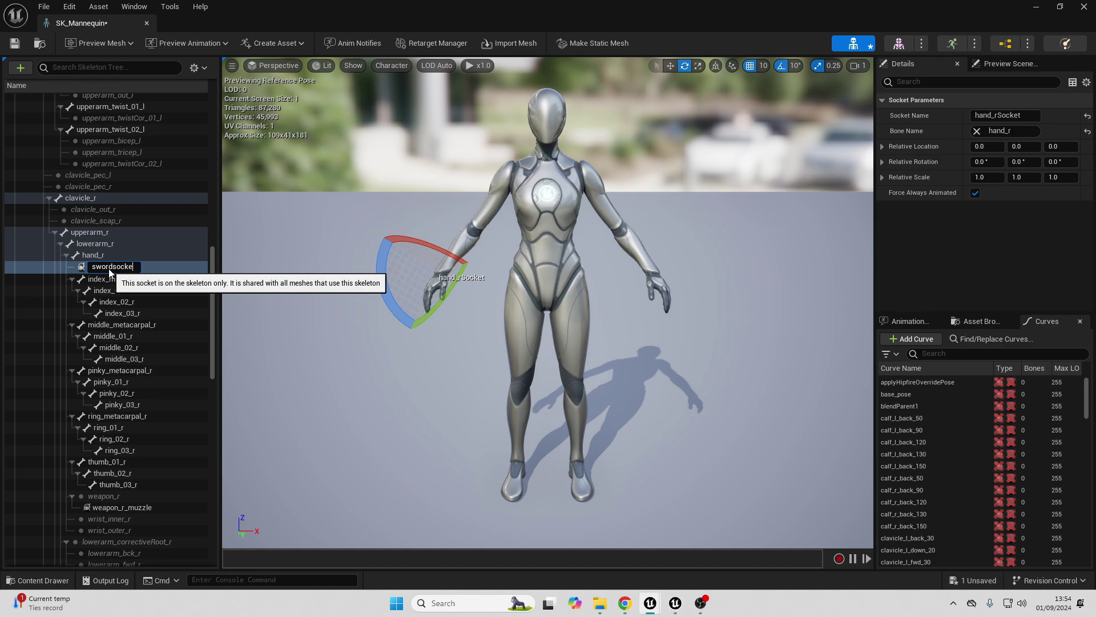
key(Return)
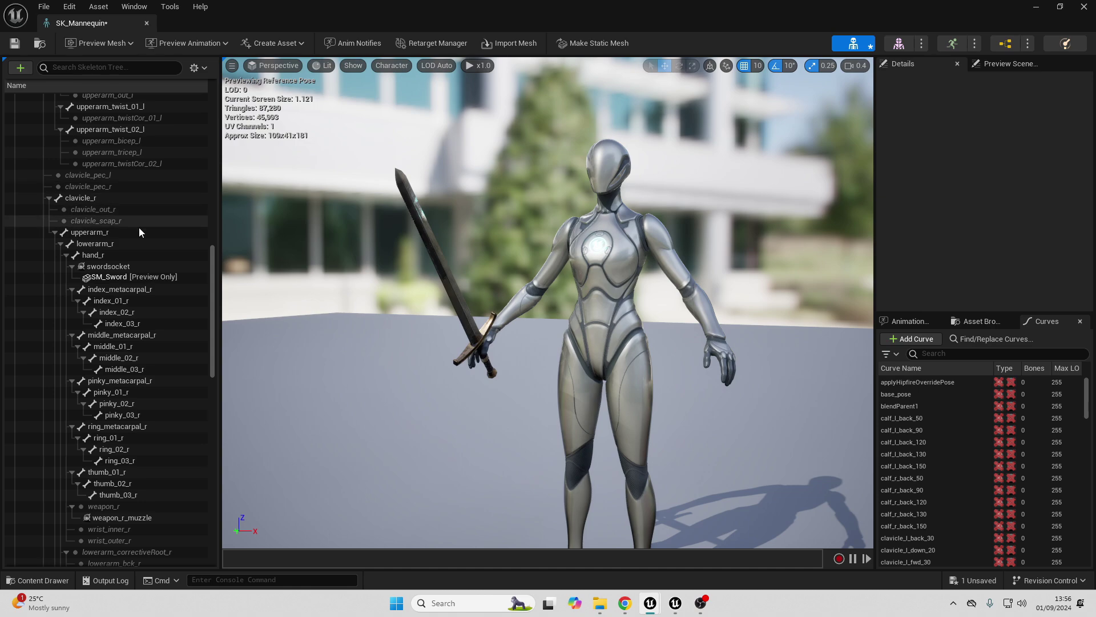
Add another socket to the hand_r bone and name it trailstart.
scroll(125, 245, down, 1)
scroll(116, 296, down, 1)
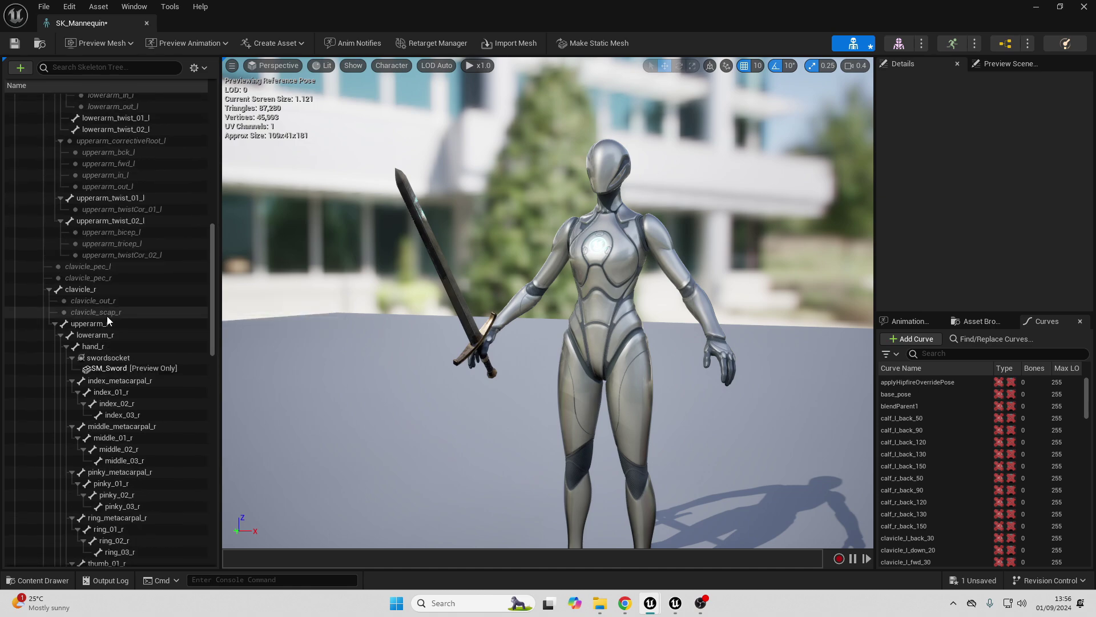
click(111, 232)
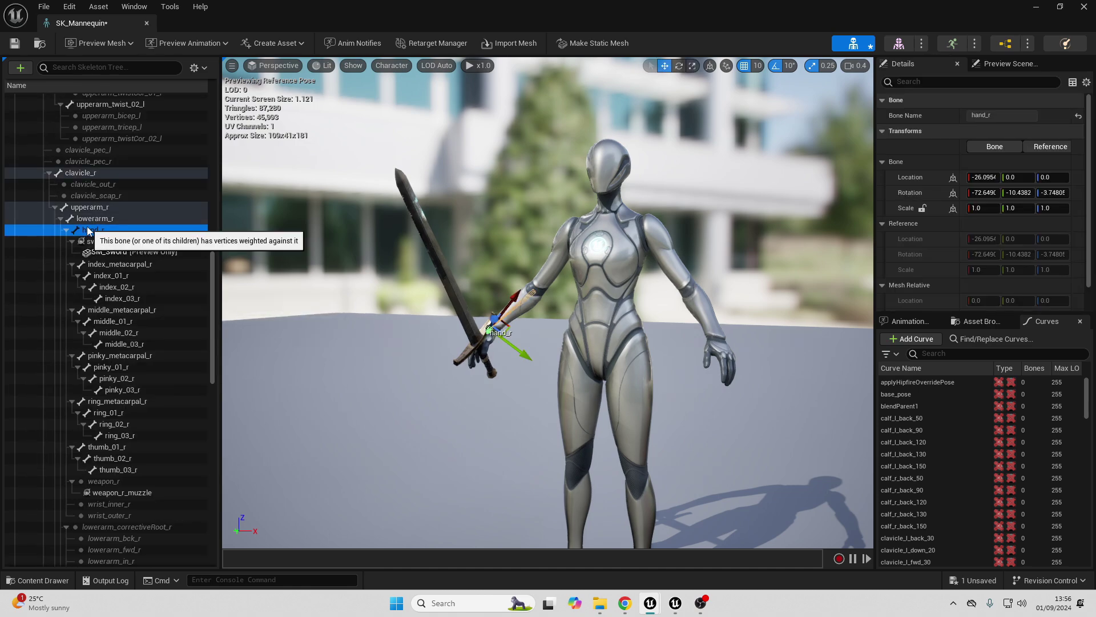
right_click(88, 228)
click(142, 290)
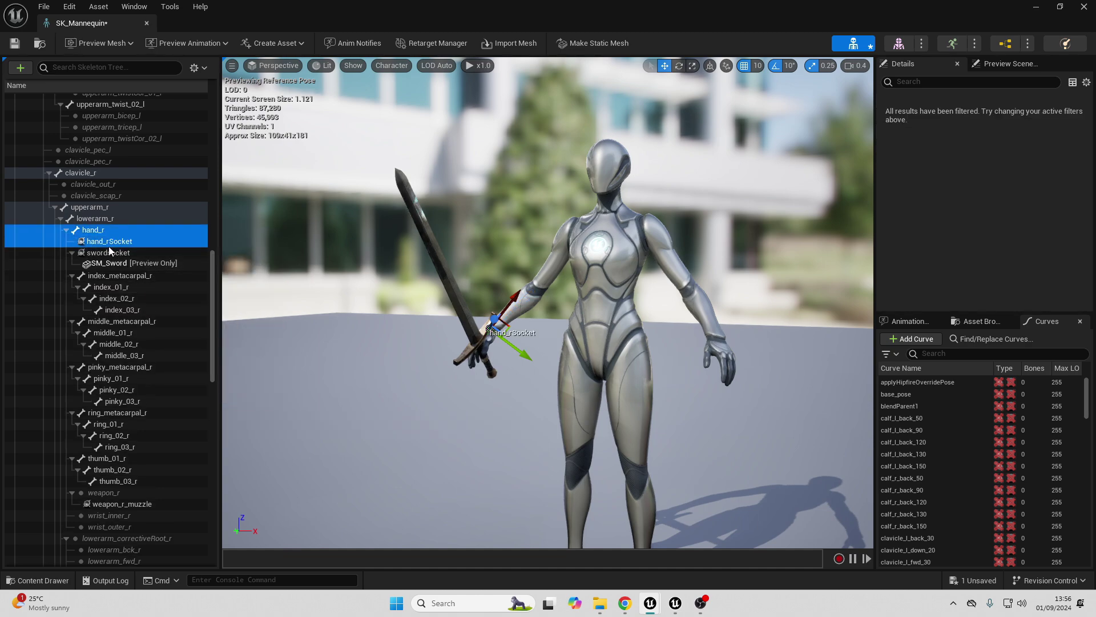
text(trai)
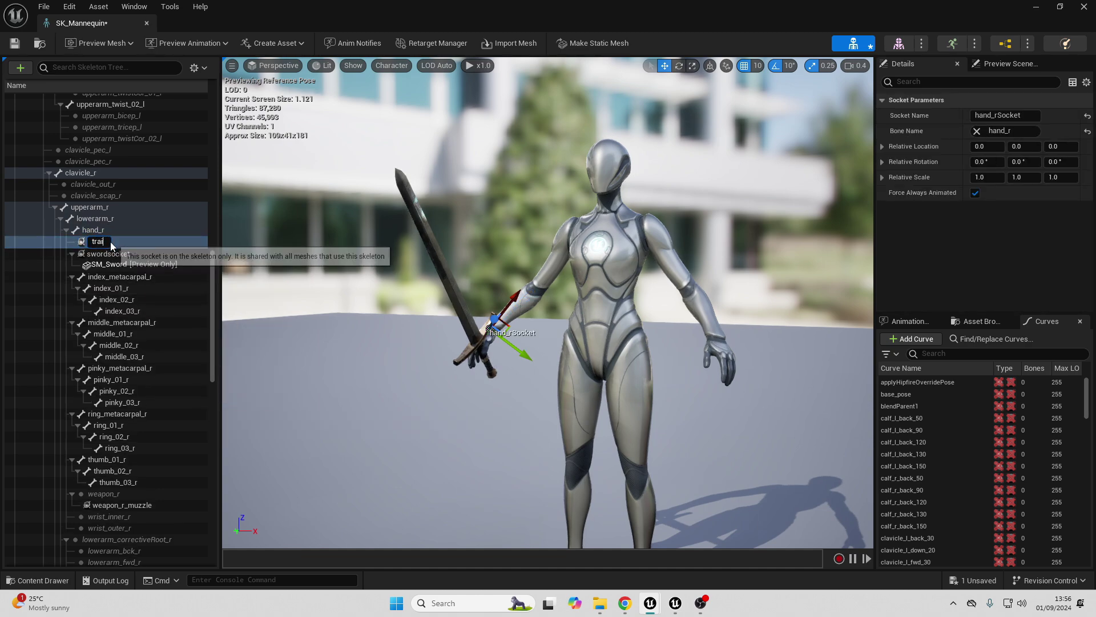
text(lstart)
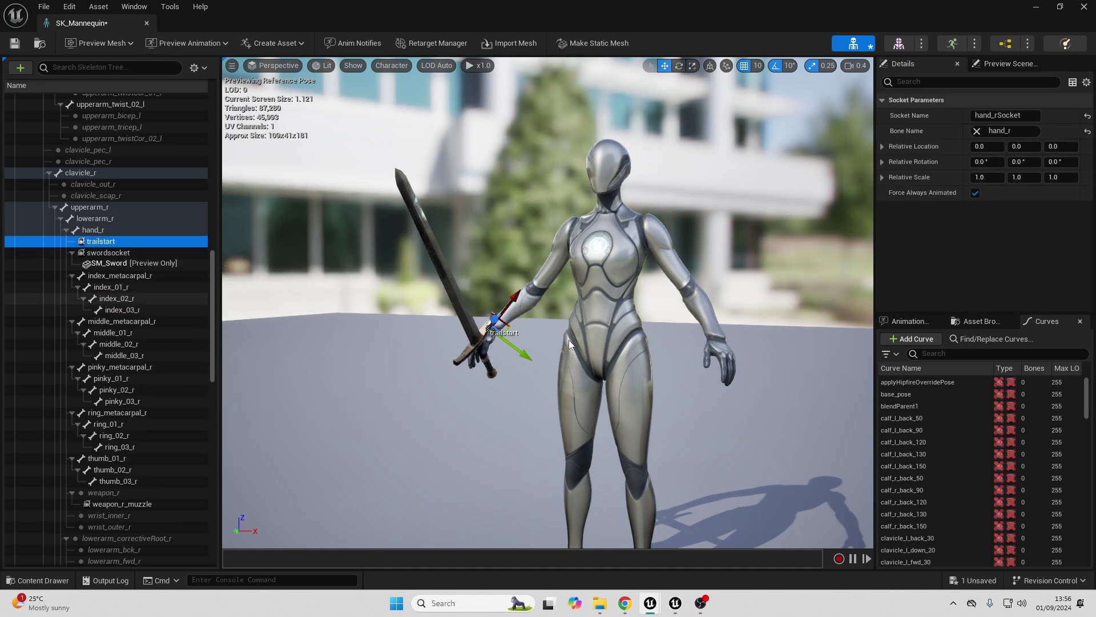
Move the trailstart socket from the wrist to the base of the sword blade.
right_drag(517, 316, 460, 334)
key(w)
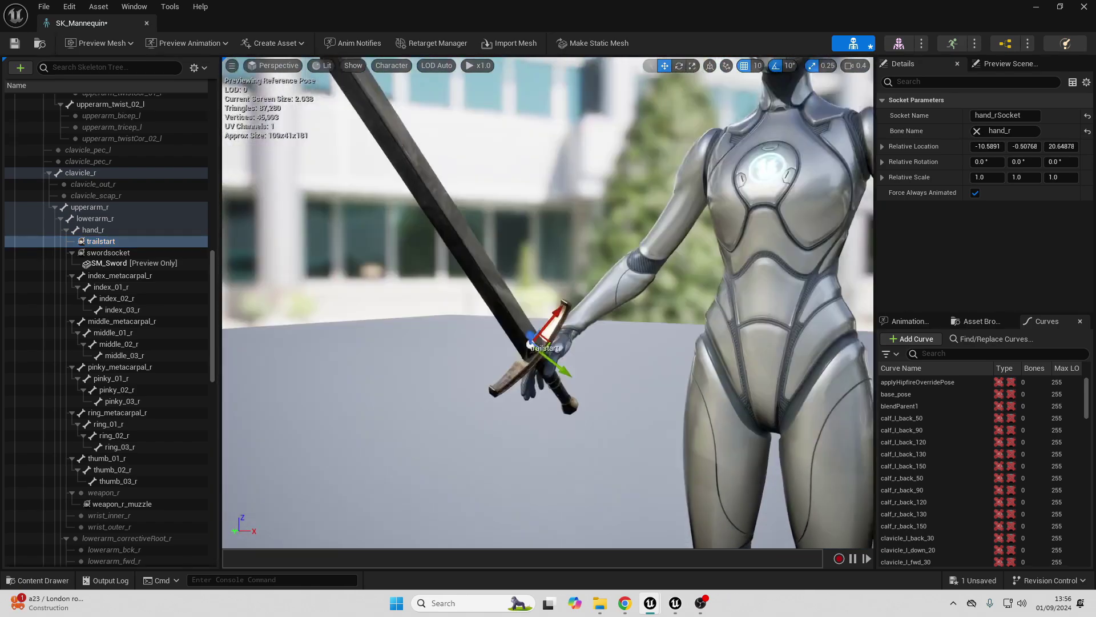
right_drag(514, 309, 486, 291)
Add a third socket to the hand_r bone and name it trailend.
click(107, 229)
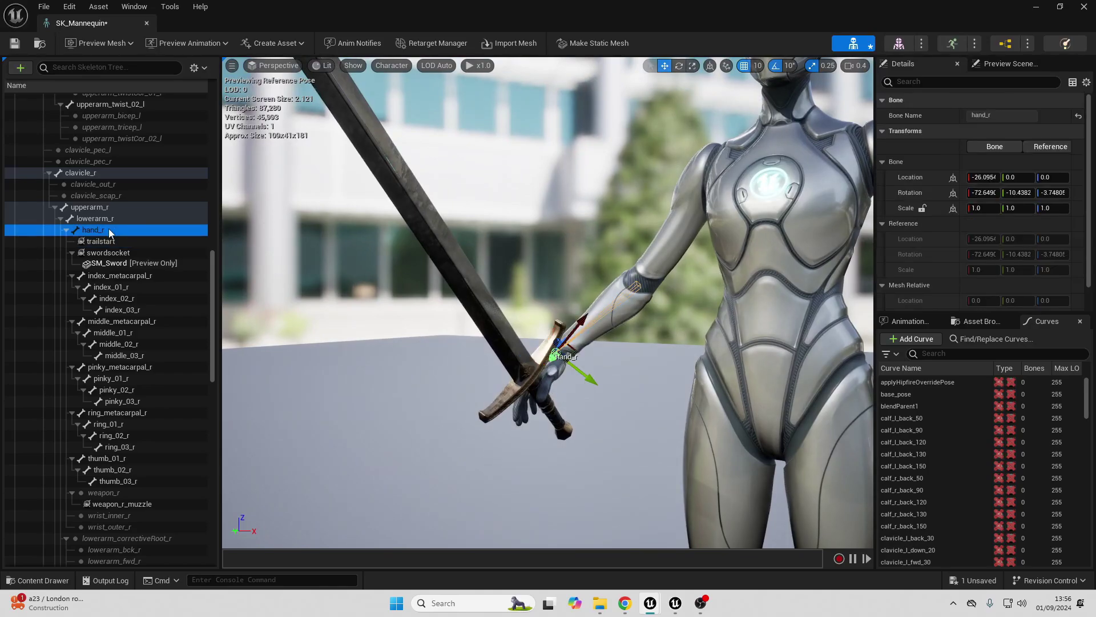
right_click(109, 229)
click(160, 290)
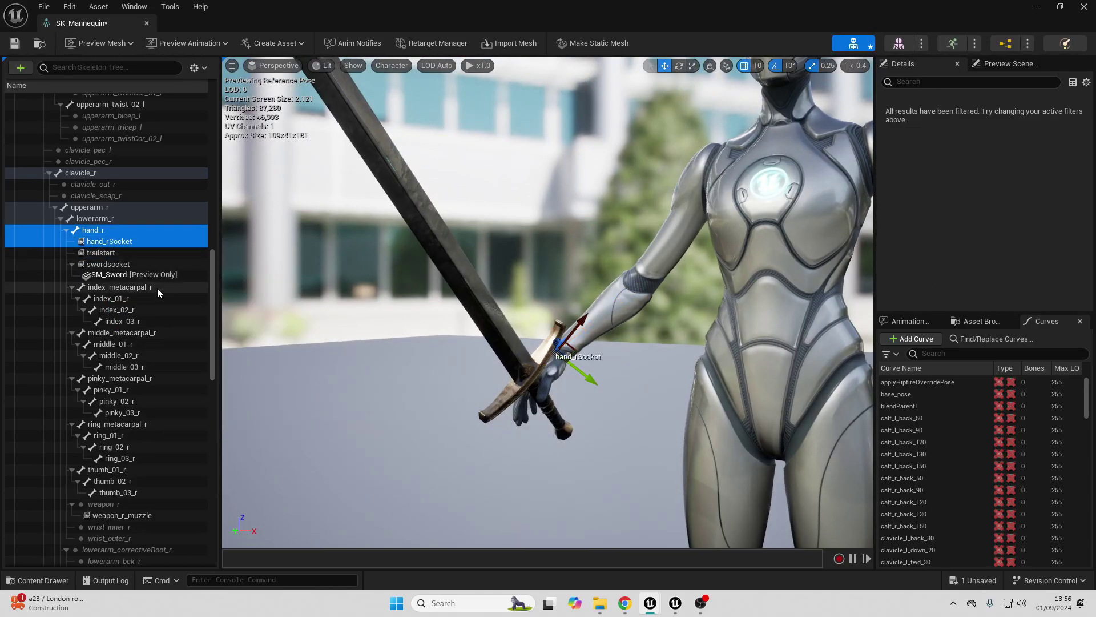
text(tra)
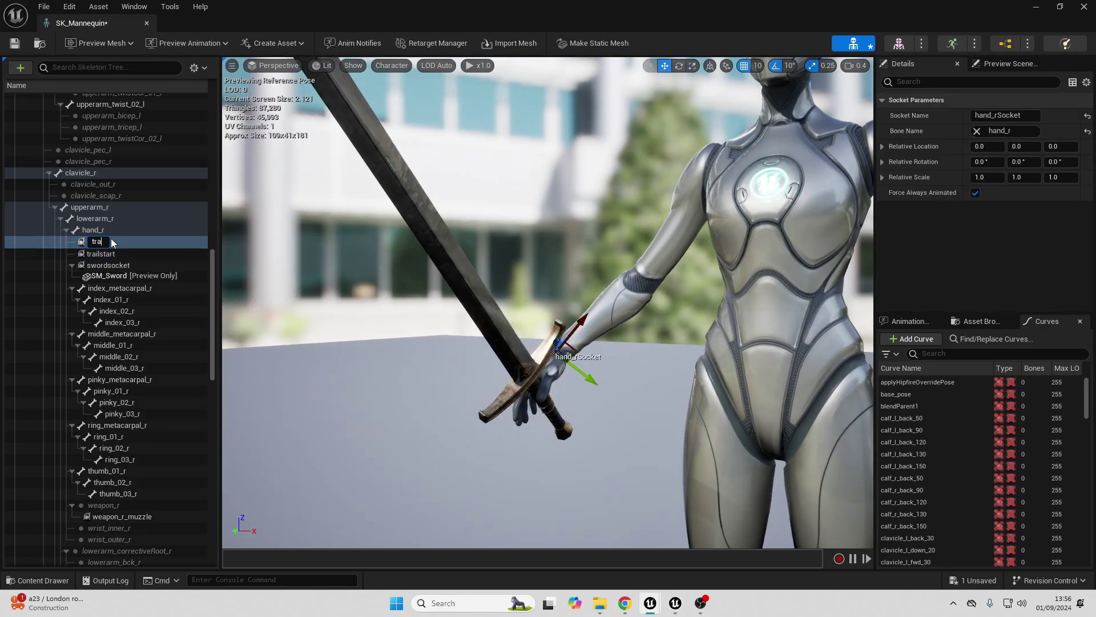
text(ilend)
key(Return)
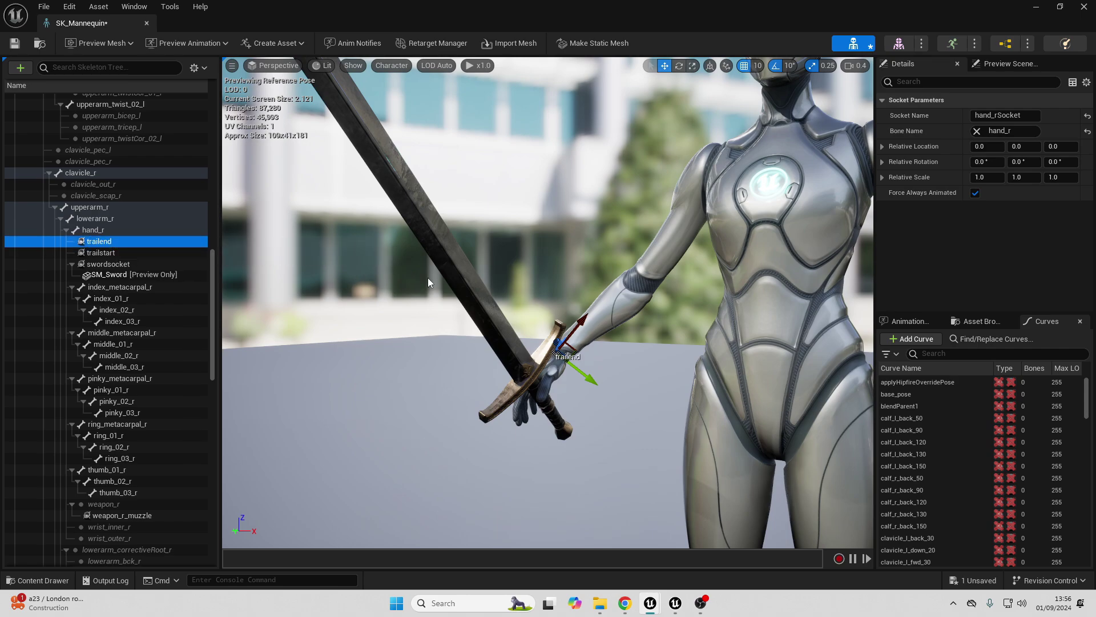
Move the trailend socket to the sword's tip, at a relative location of about -9.4, -35.0, 106.2, and save the skeleton.
key(s)
mouse_move(531, 215)
right_down()
mouse_move(497, 194)
mouse_move(531, 215)
right_up()
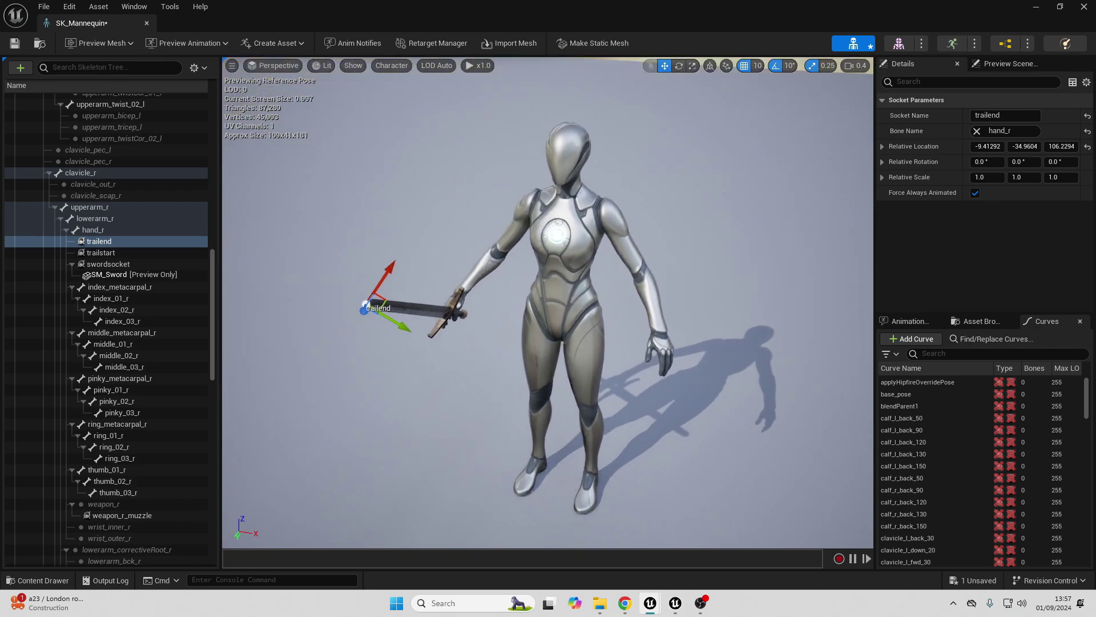
right_drag(408, 324, 399, 342)
click(14, 44)
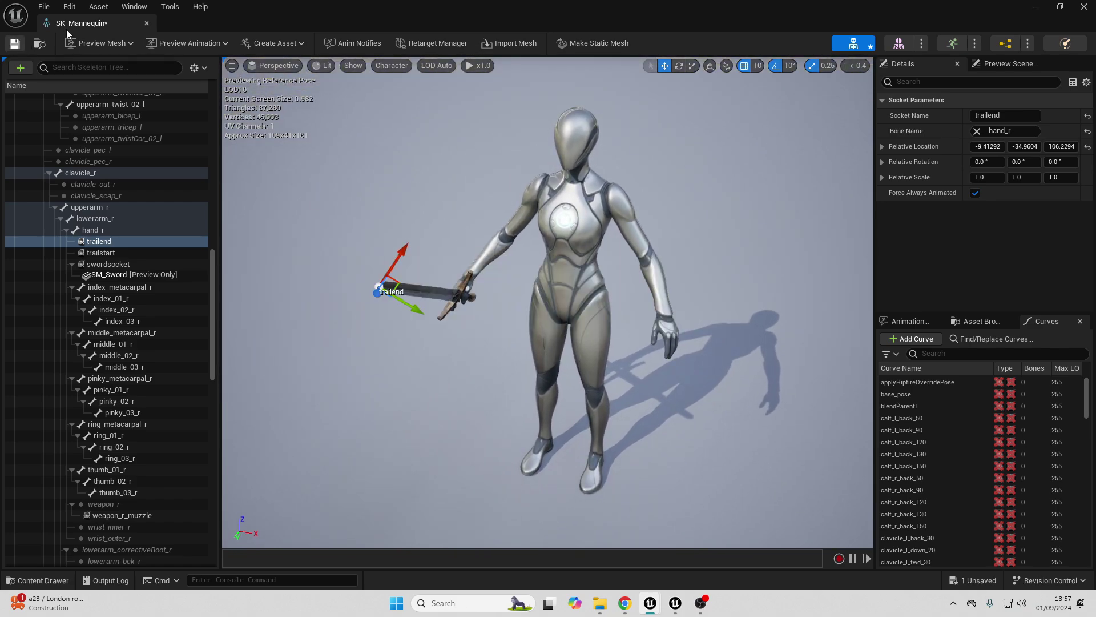
click(1037, 6)
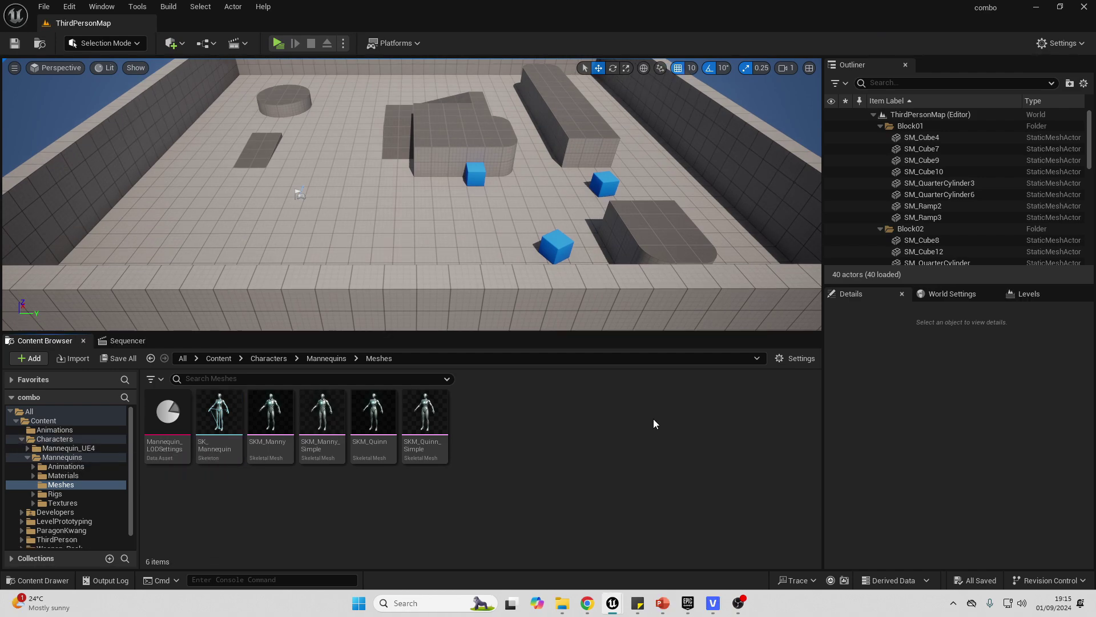
Bring up the AnimMontage creation option for the A_Attack_PrimaryA sequence in the Animations folder.
click(54, 429)
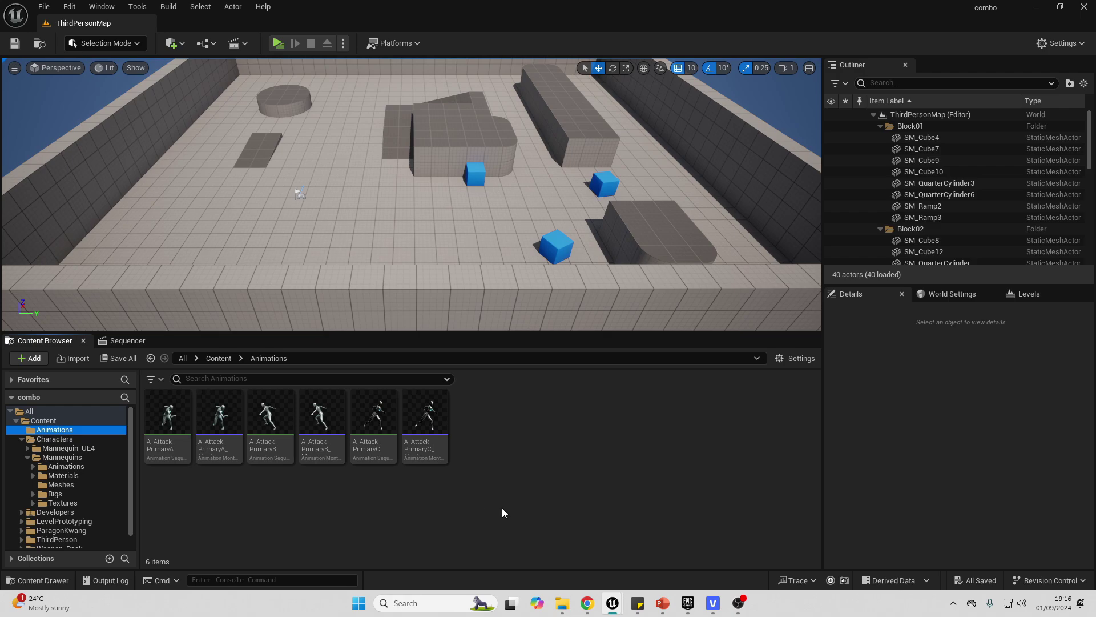
click(159, 443)
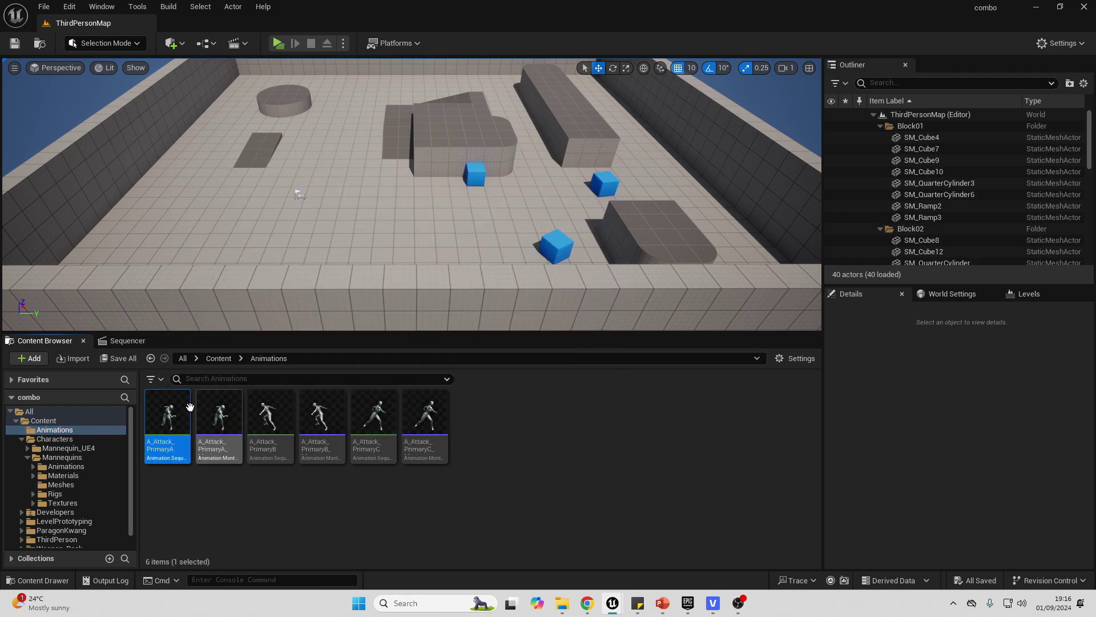
right_click(158, 442)
mouse_move(251, 260)
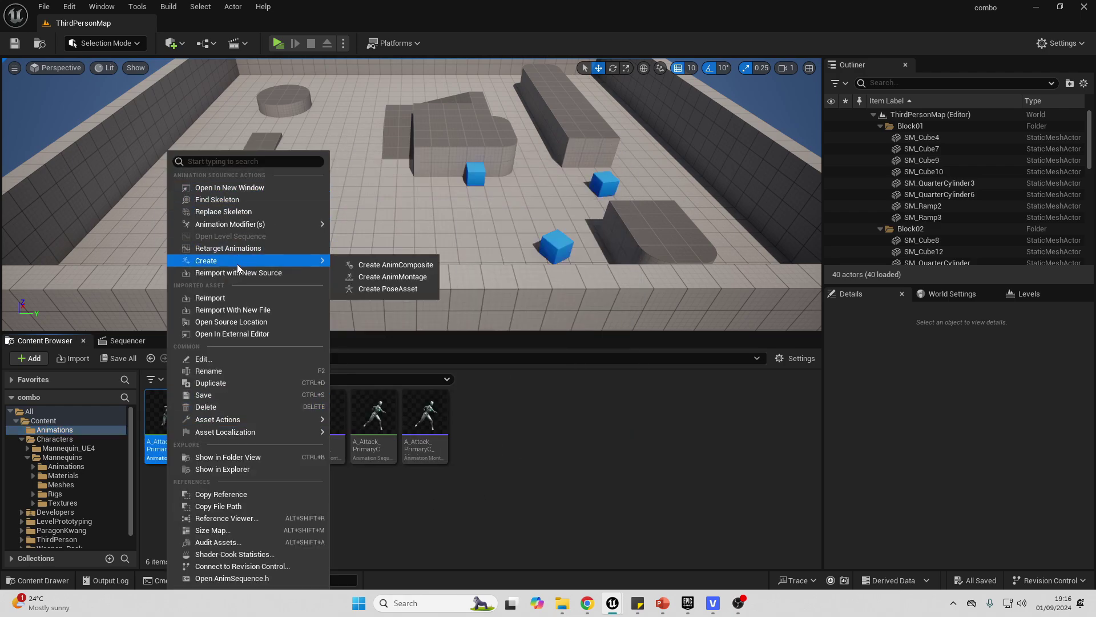
click(378, 278)
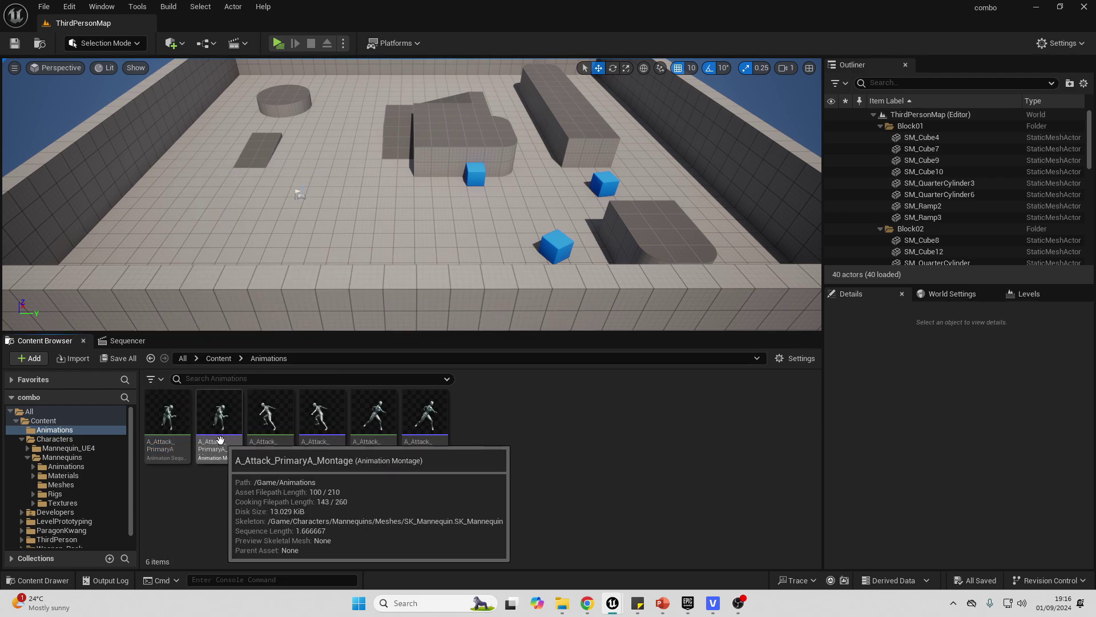
Open A_Attack_PrimaryA_Montage, pause its preview and place the playhead at about frame 22, where the swing starts.
double_click(223, 431)
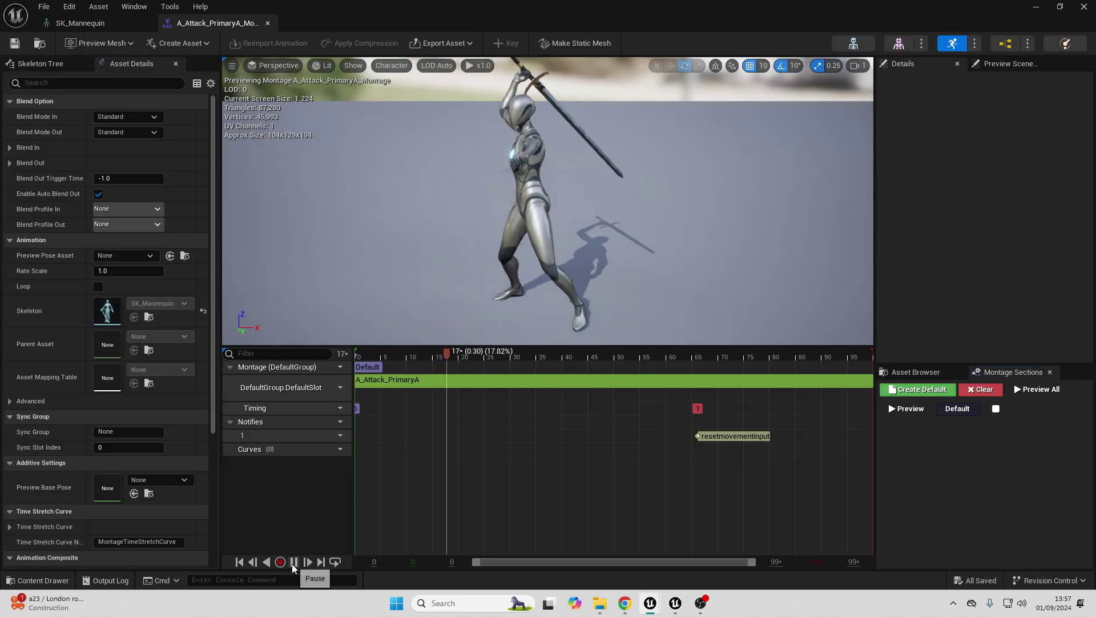
click(294, 562)
mouse_move(474, 354)
mouse_down()
mouse_move(491, 357)
mouse_move(448, 358)
mouse_move(474, 366)
mouse_up()
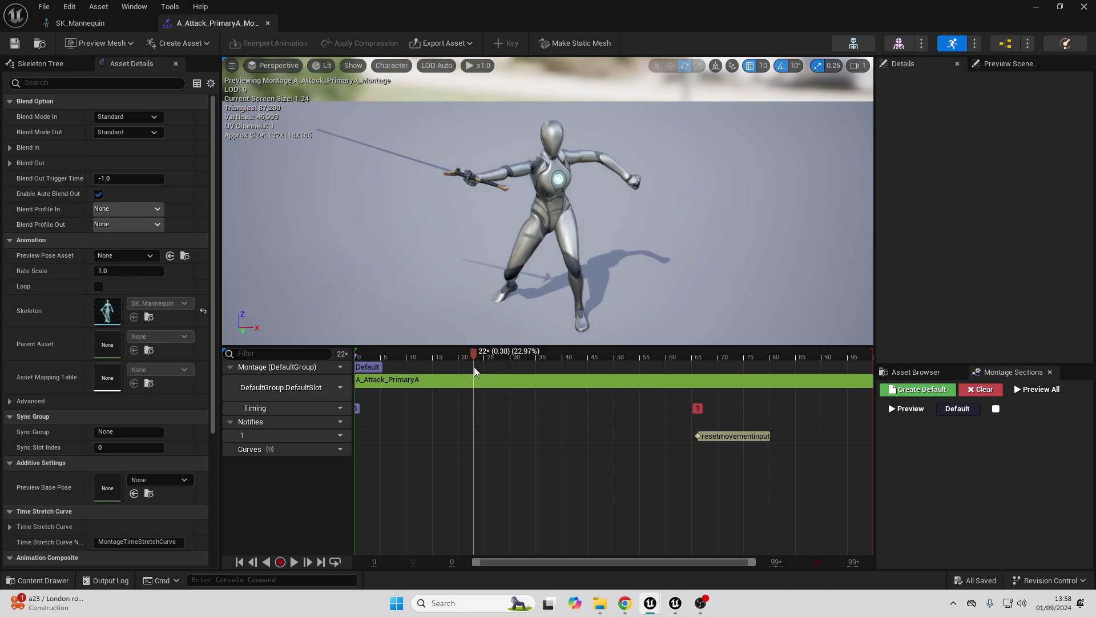
Add a Trail notify state on notify track 1 starting at about frame 22 and set its end to about frame 32.
right_click(472, 436)
mouse_move(517, 472)
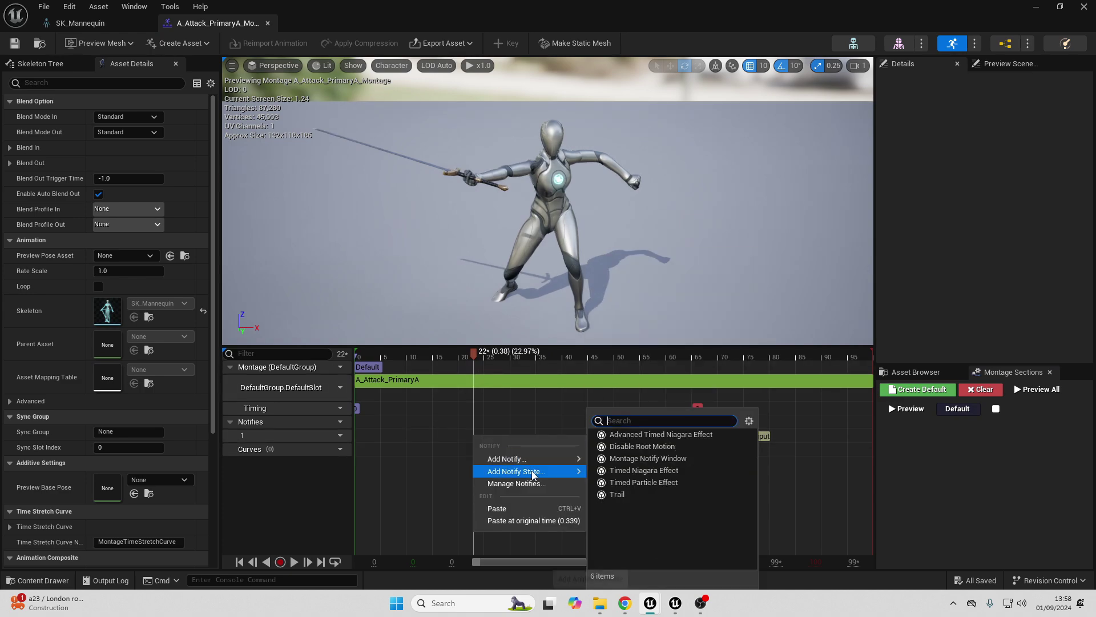
click(624, 494)
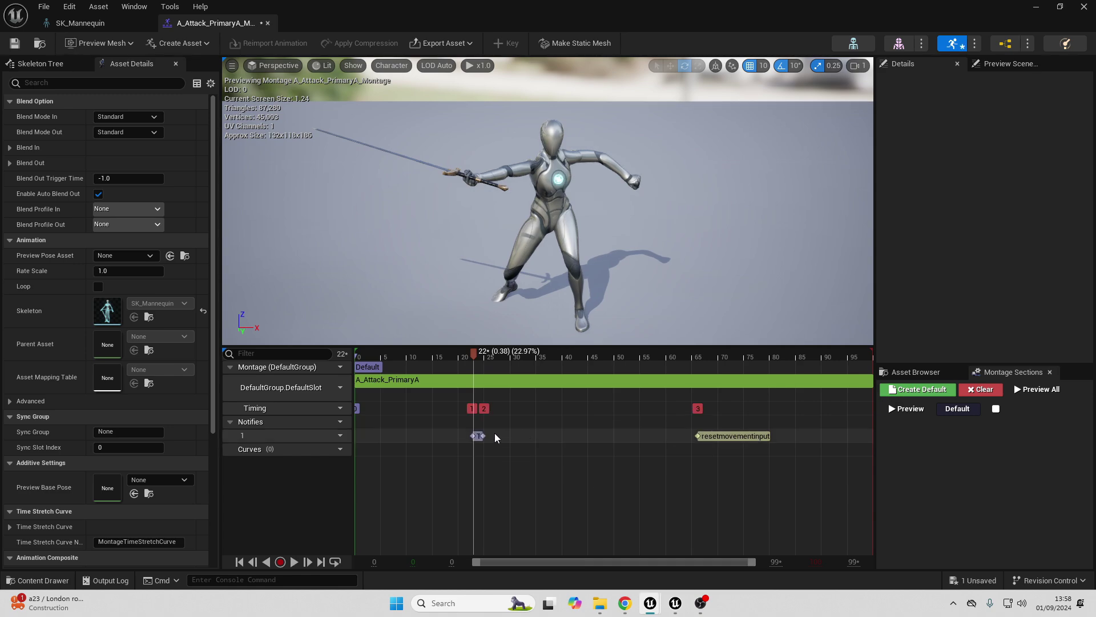
drag(483, 435, 590, 436)
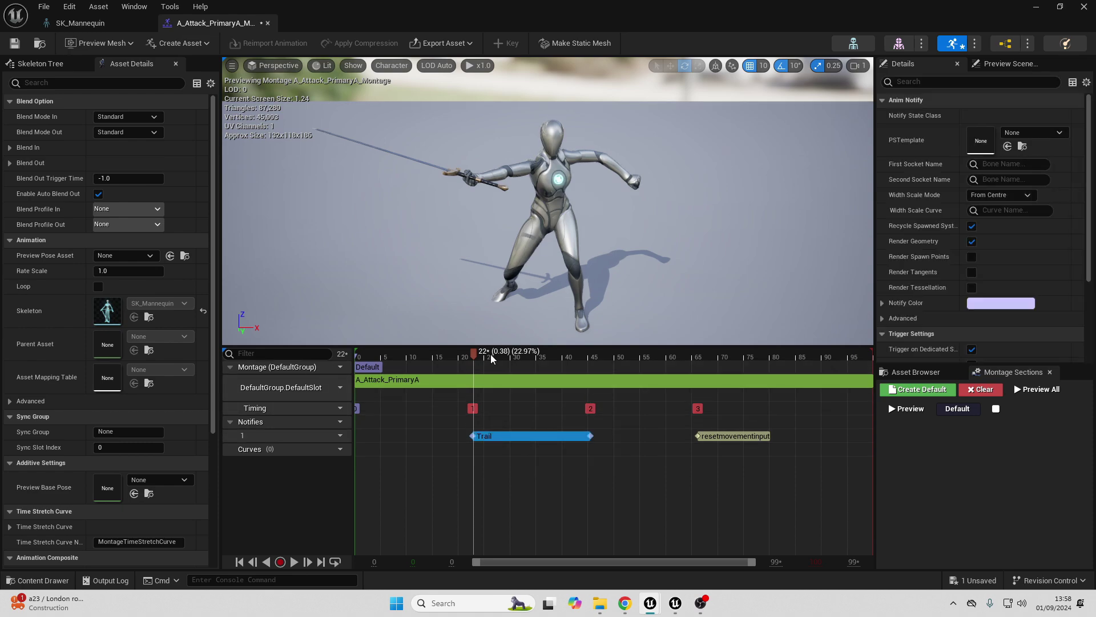
drag(474, 354, 522, 398)
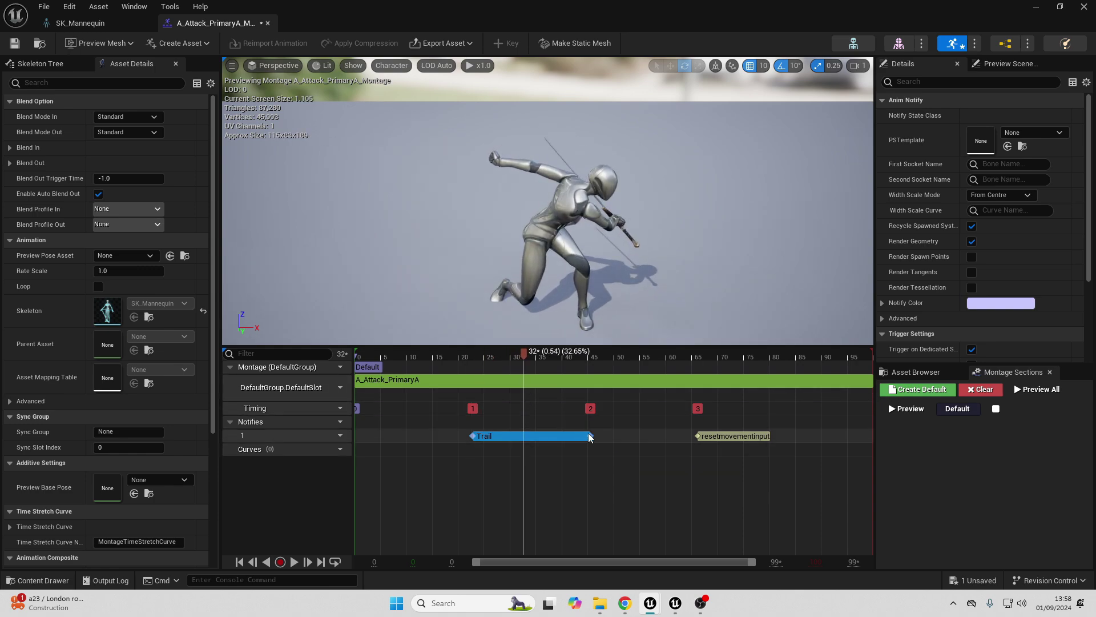
drag(590, 436, 524, 436)
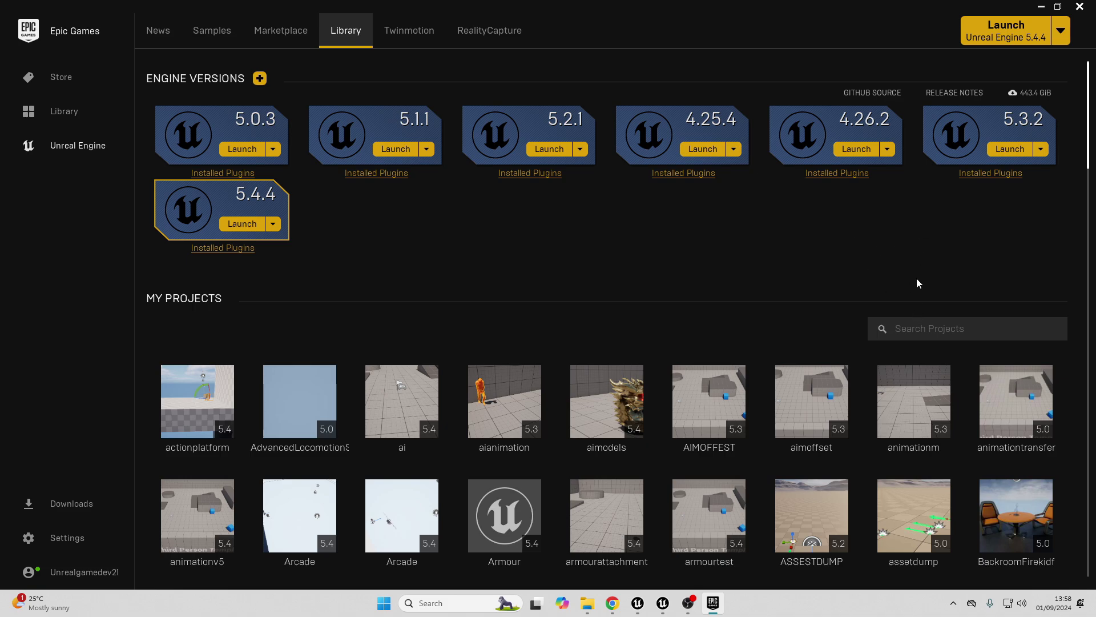
Switch to the Epic Games Launcher and search the projects for "asse".
click(918, 330)
text(asse)
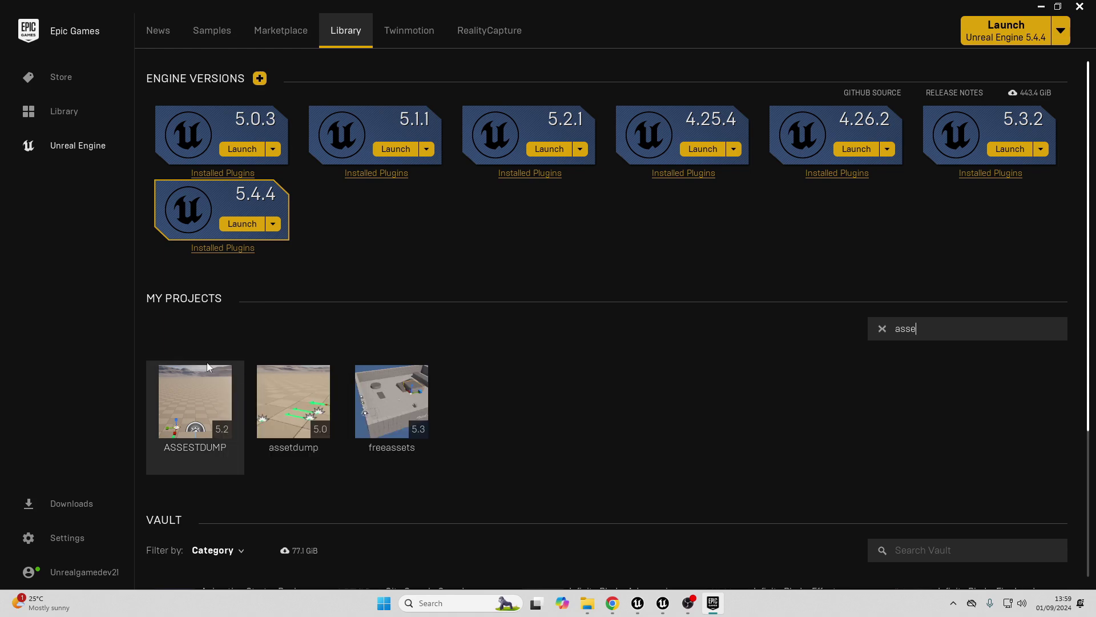
Search the Marketplace for "paragon" and browse the listed Paragon character packs.
click(287, 31)
click(305, 35)
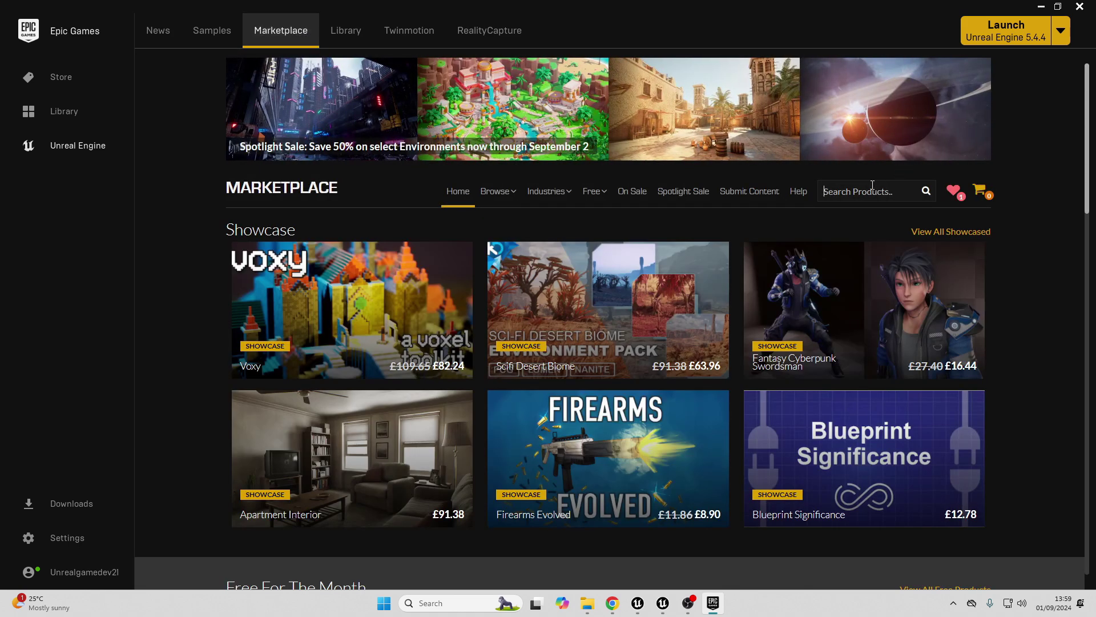
text(paragon)
key(Return)
scroll(281, 358, down, 8)
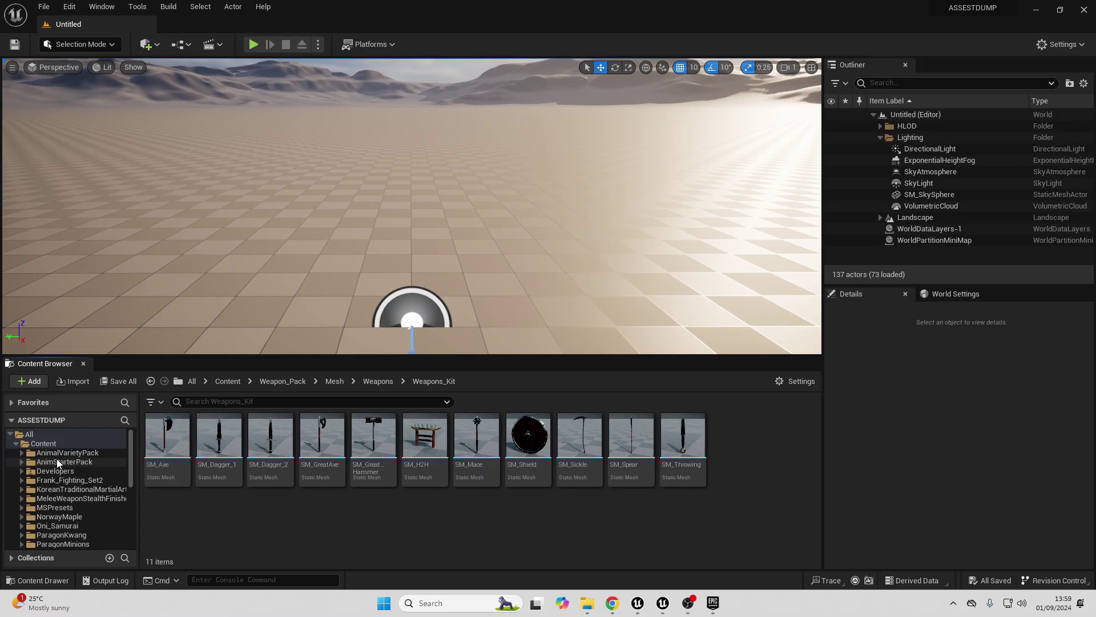
Switch to the ASSESTDUMP project, search all content for "trail", and show P_Kwang_Primary_Trail_R in its folder.
click(43, 443)
click(220, 402)
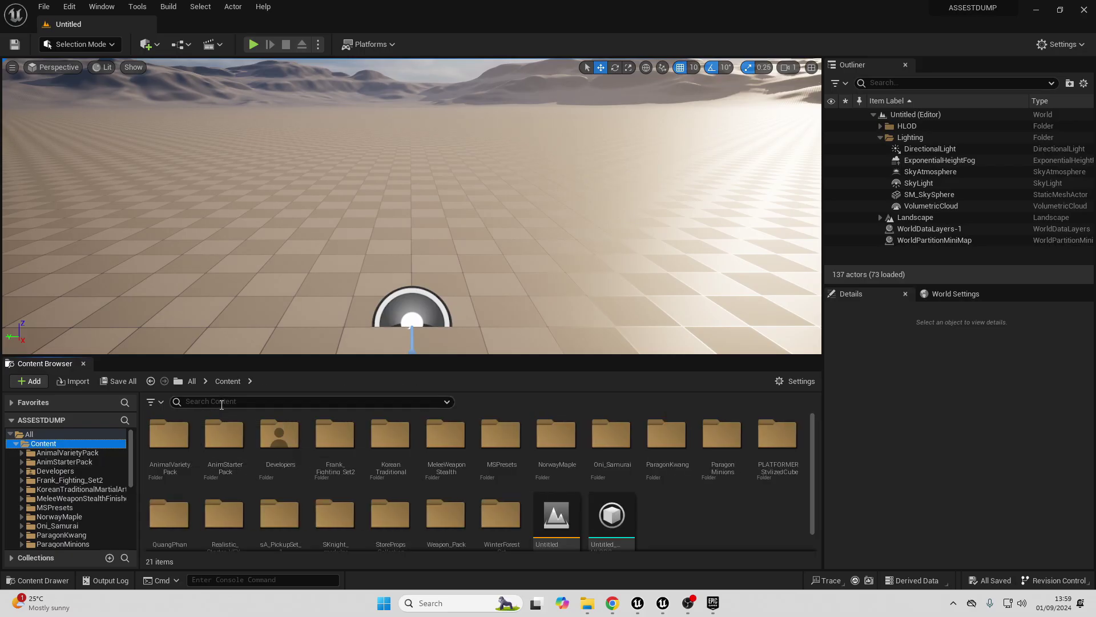
text(trail)
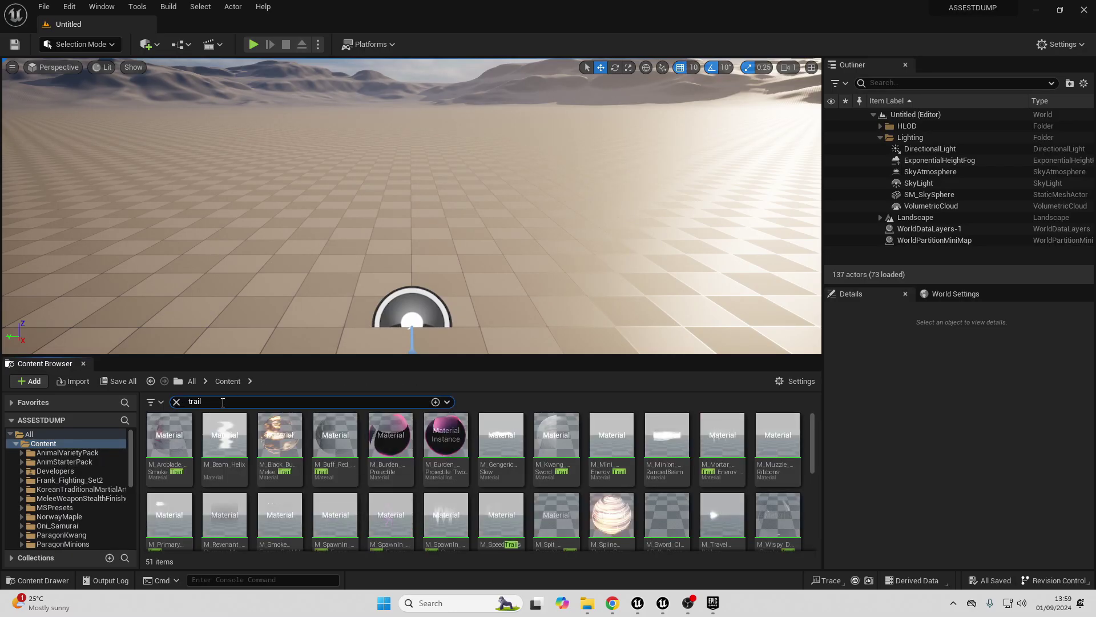
scroll(663, 414, down, 2)
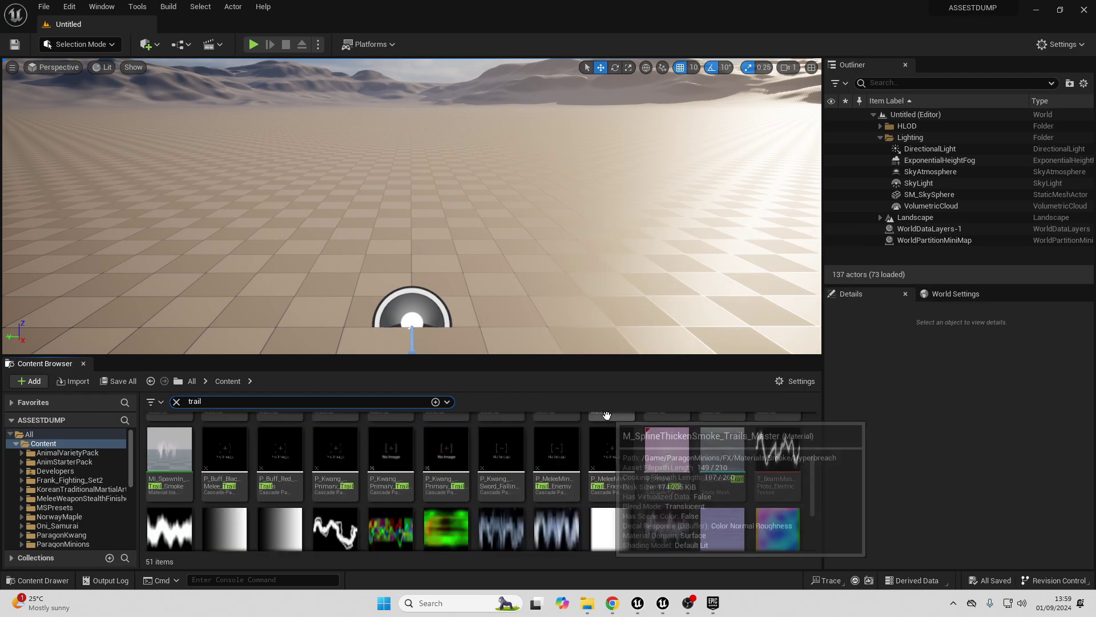
click(445, 476)
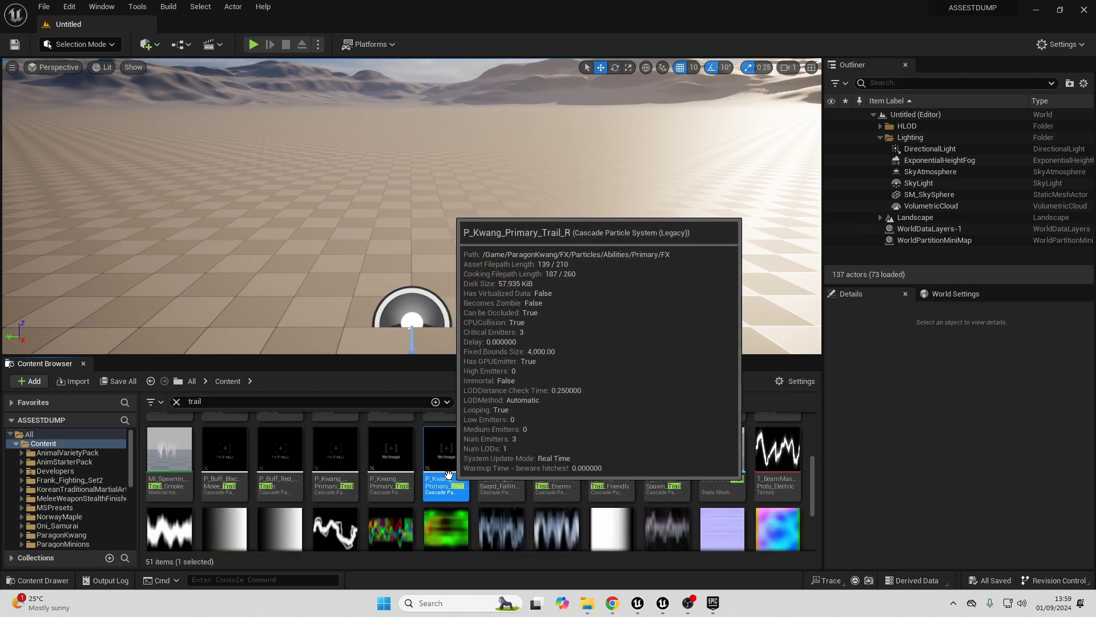
key(ctrl+b)
mouse_move(318, 466)
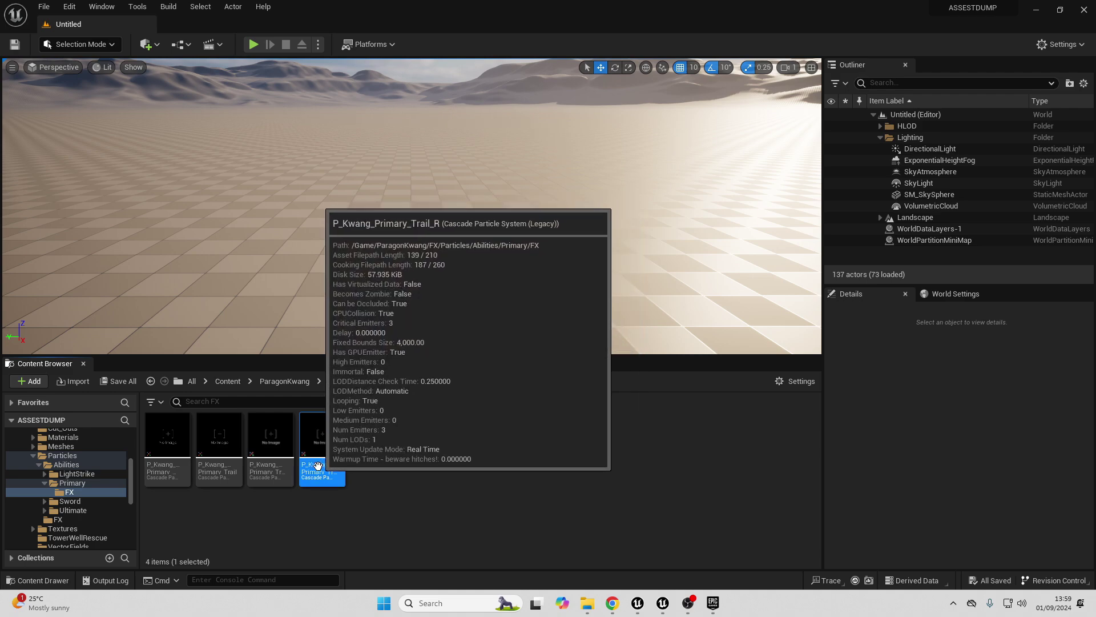
Migrate the P_Kwang_Primary_Trail particle system and its dependencies into the combo project's Content folder.
click(207, 463)
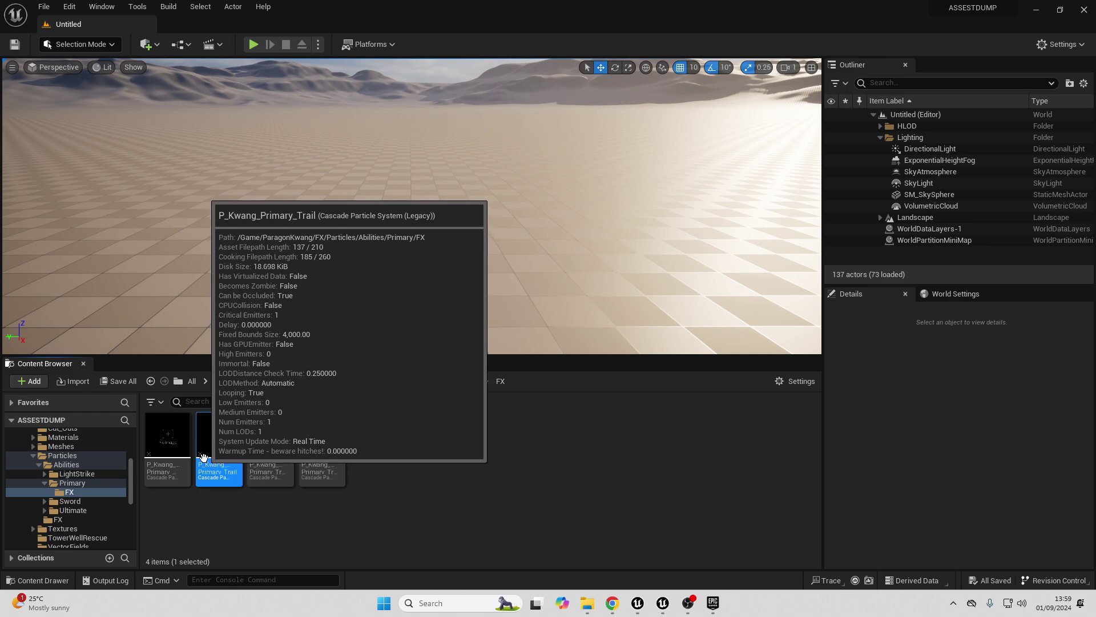
right_click(221, 450)
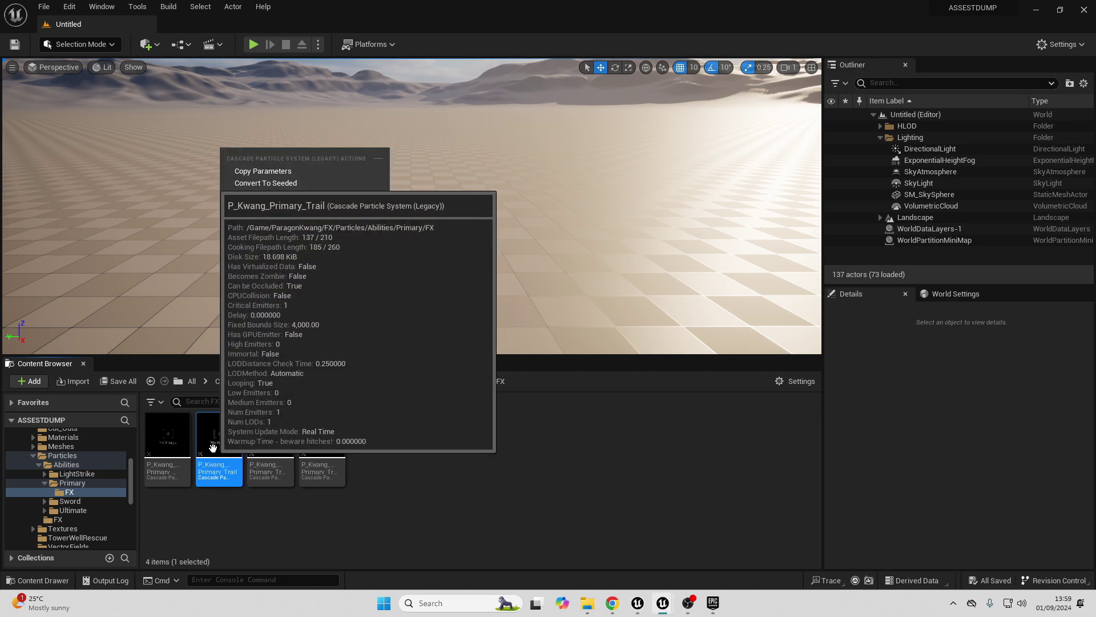
mouse_move(295, 268)
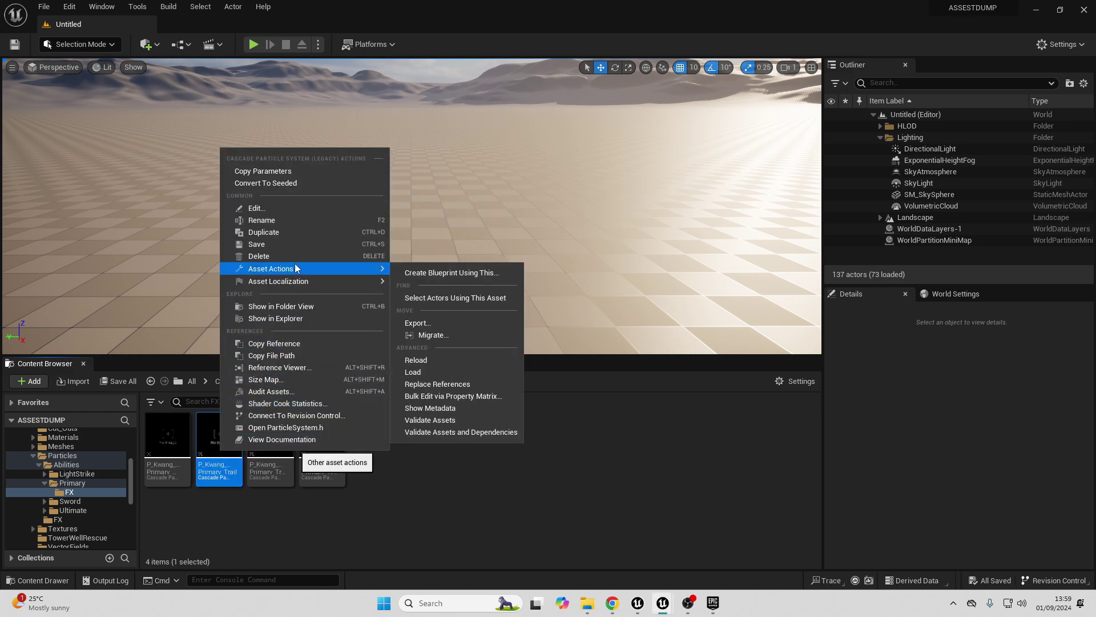
click(457, 334)
click(637, 437)
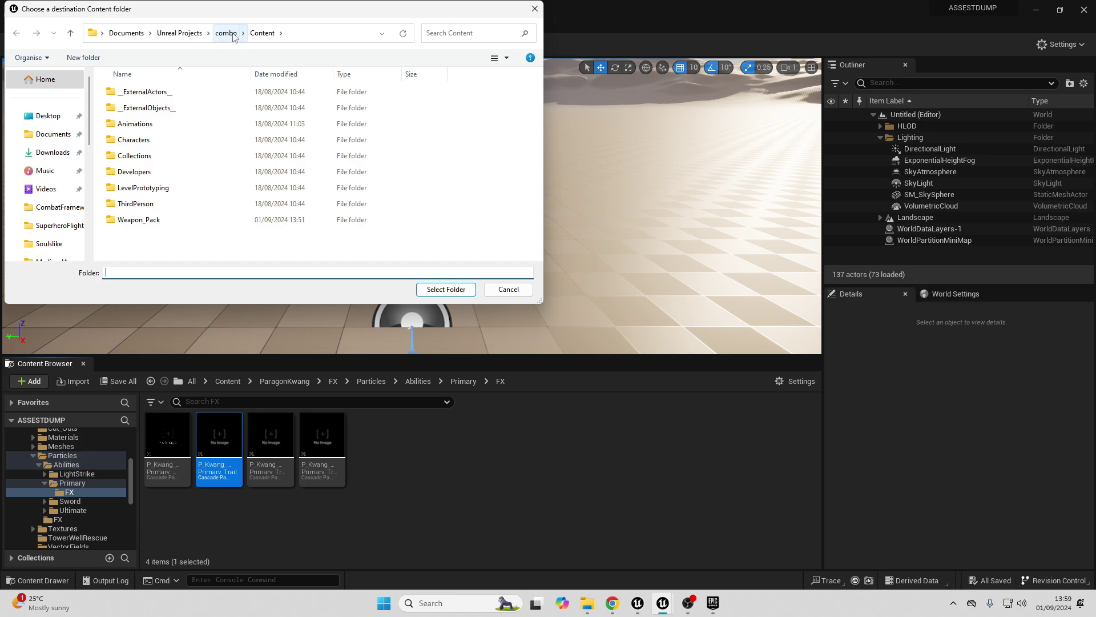
click(232, 34)
click(144, 108)
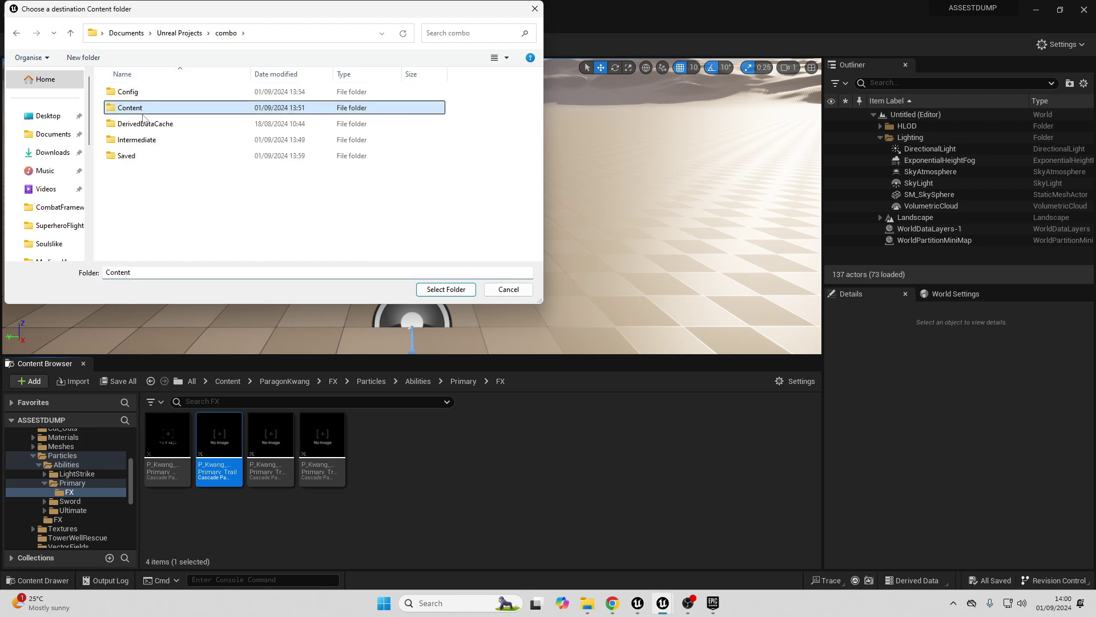
click(446, 290)
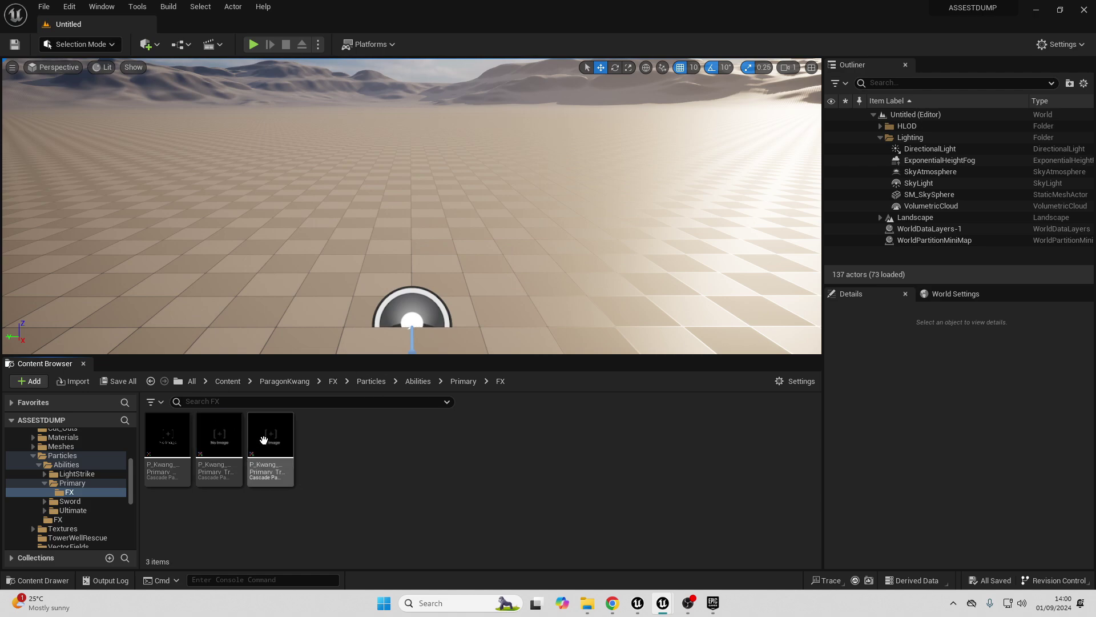
Return to A_Attack_PrimaryA_Montage in the combo project and set the Trail notify's PSTemplate to P_Kwang_Primary_Trail.
click(1037, 11)
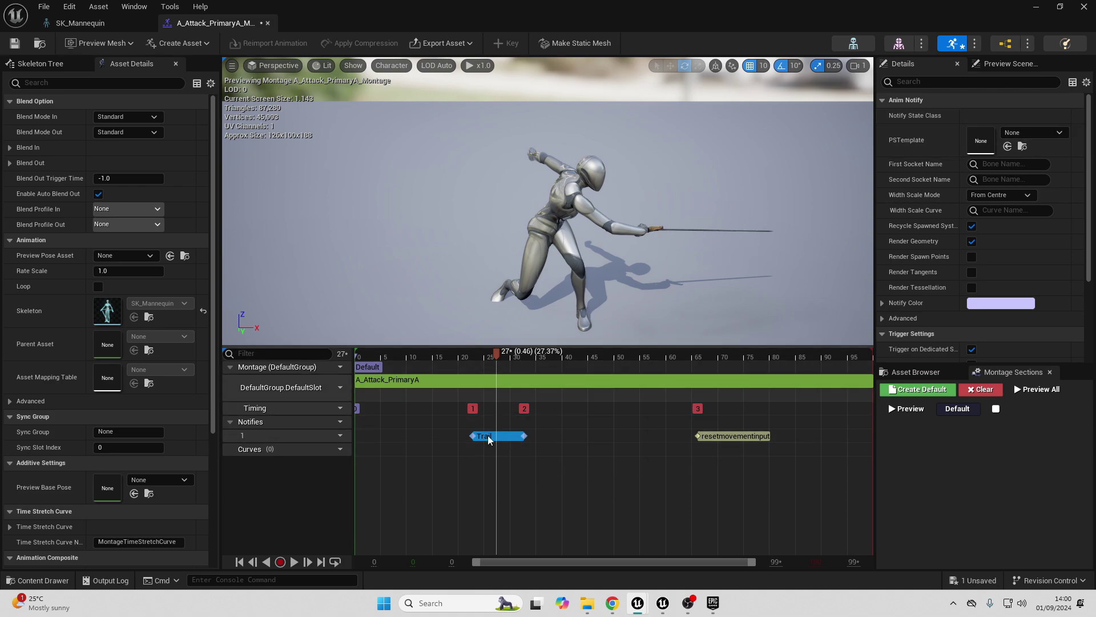
click(1037, 133)
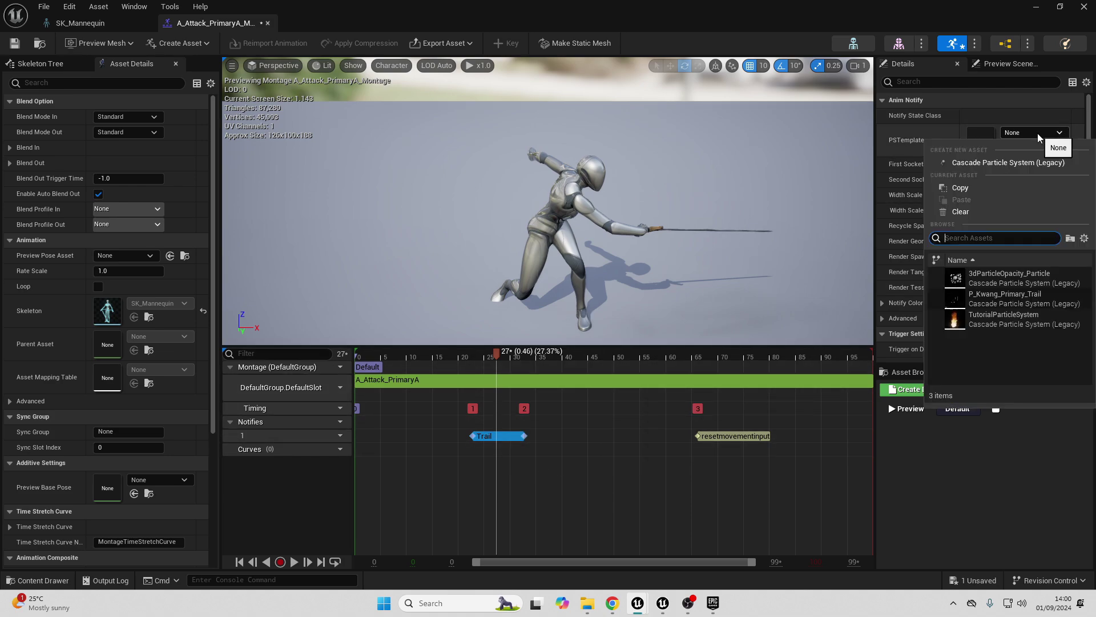
click(1006, 304)
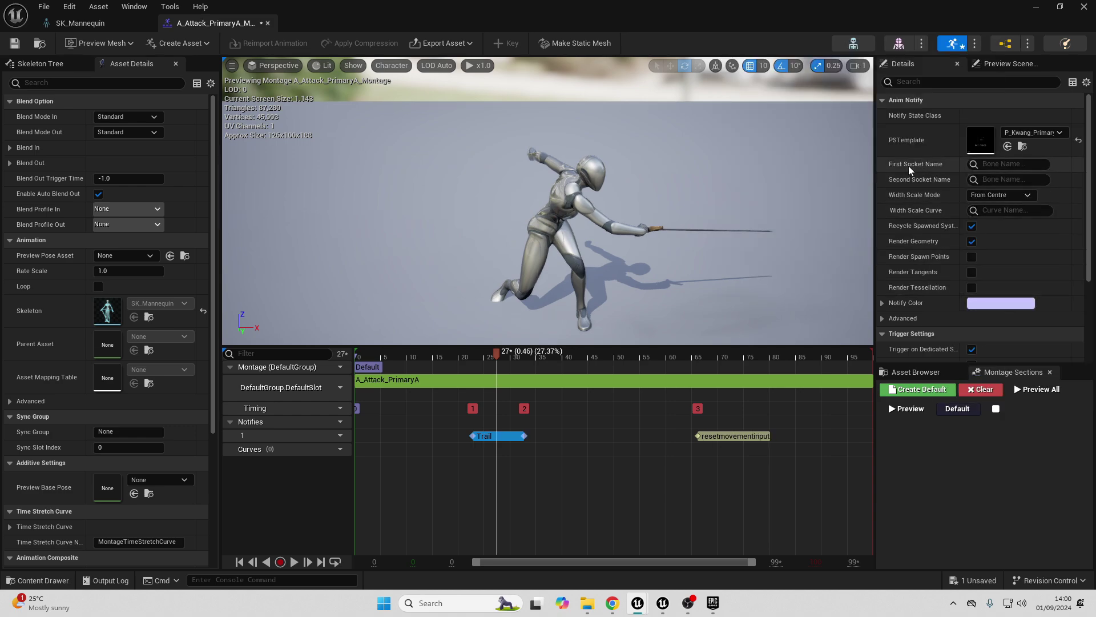
Set the Trail notify's first socket to trailstart and second socket to trailend, and save the montage.
click(998, 167)
text(tra)
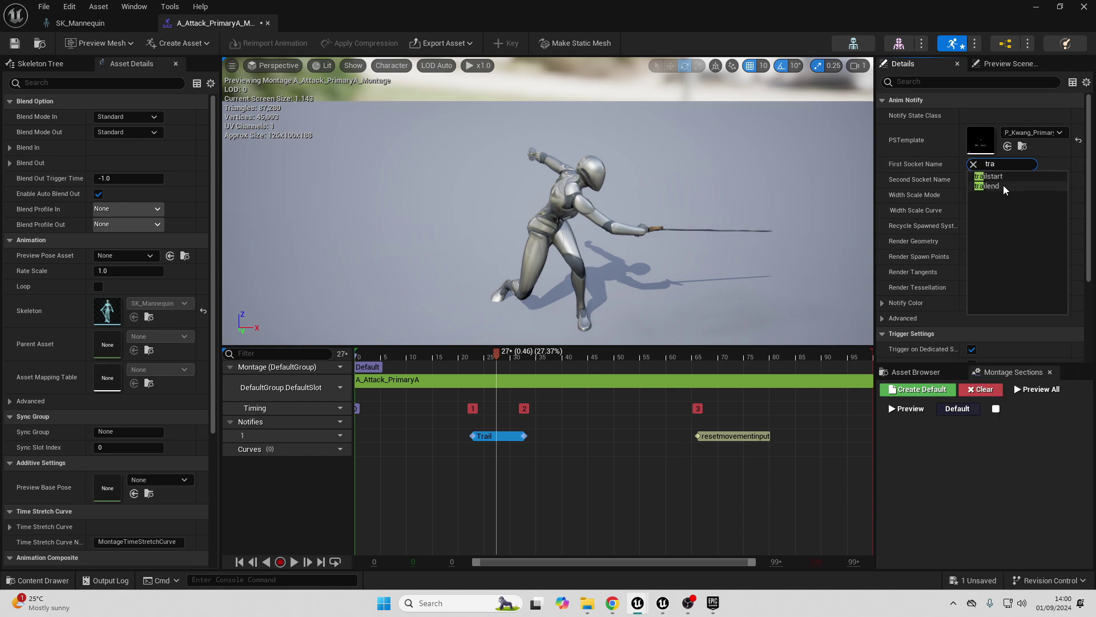
click(994, 177)
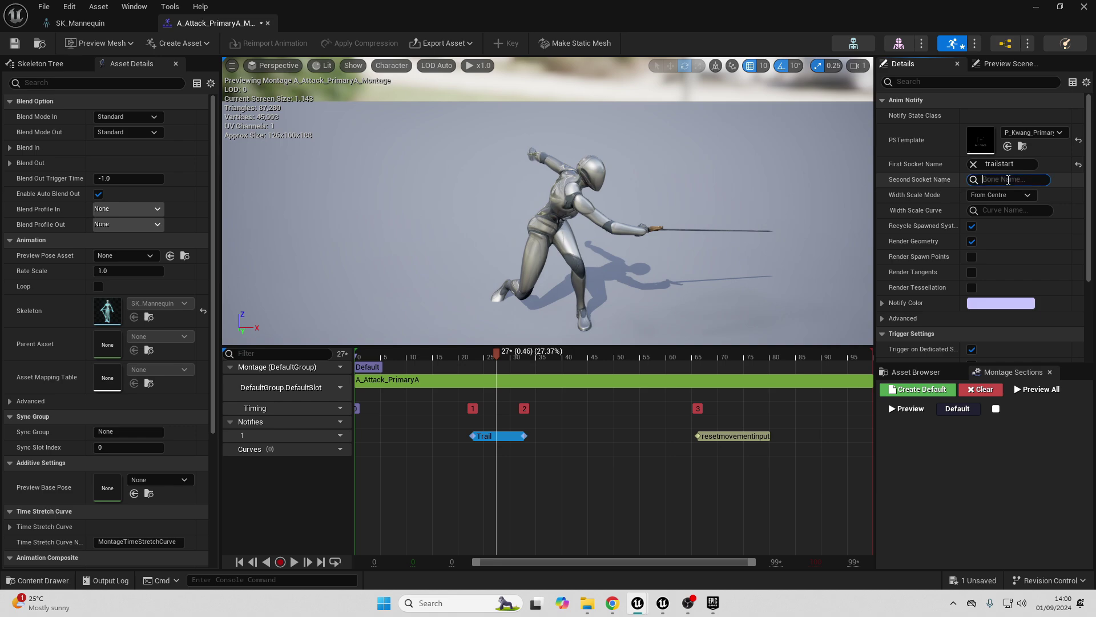
click(1008, 181)
text(tra)
click(1009, 202)
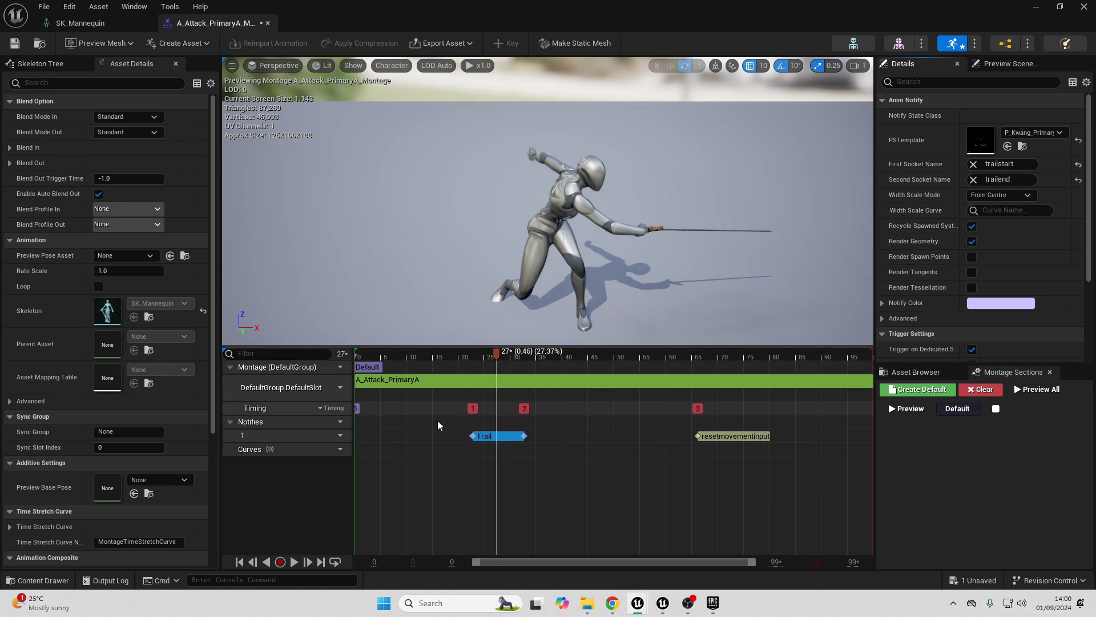
click(16, 46)
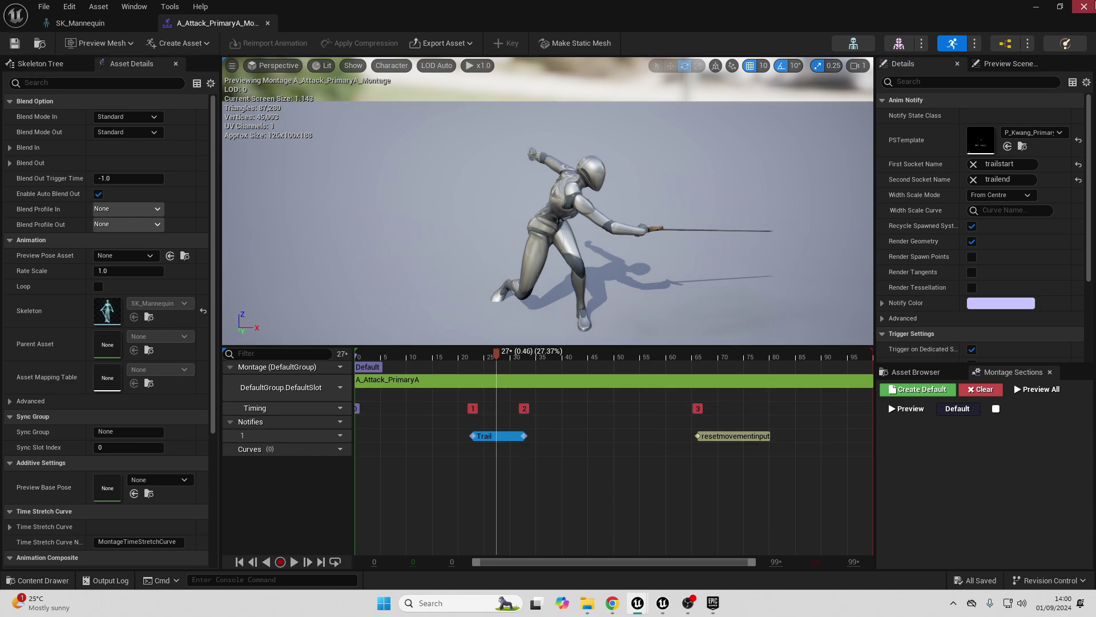
Open A_Attack_PrimaryB_Montage from the Animations folder.
click(1037, 7)
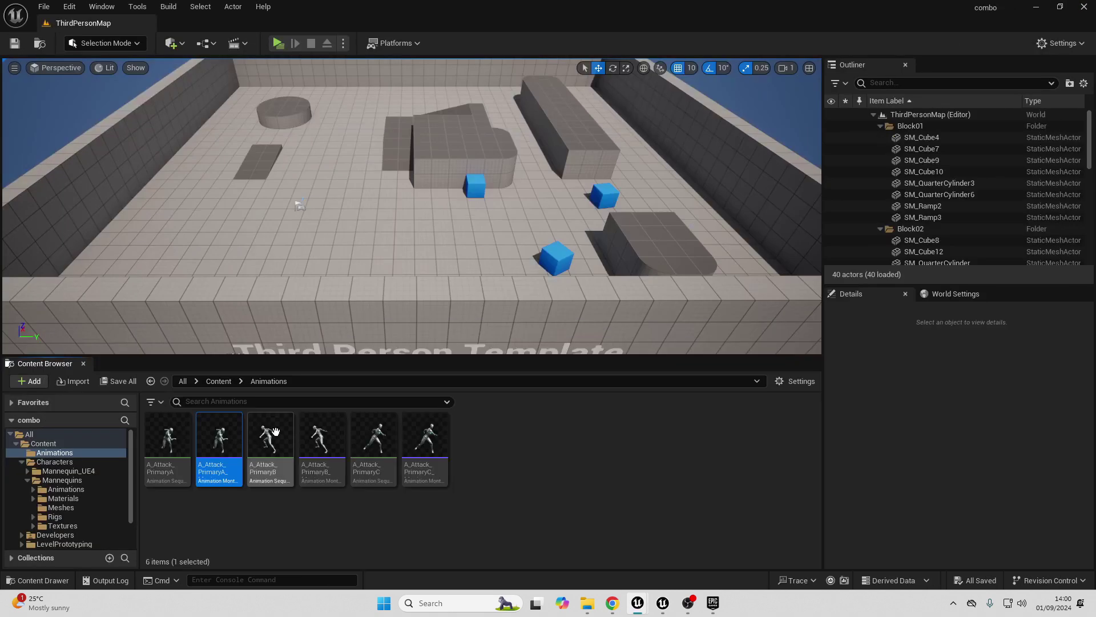
double_click(321, 443)
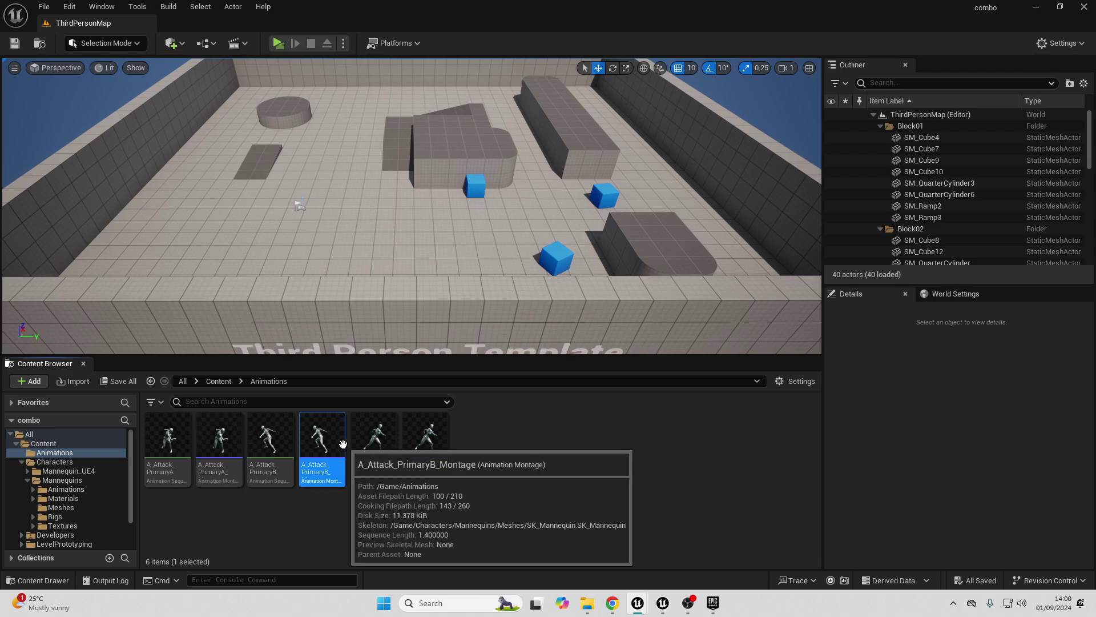
Open the BP_ThirdPersonCharacter blueprint from the ThirdPerson Blueprints folder.
click(69, 452)
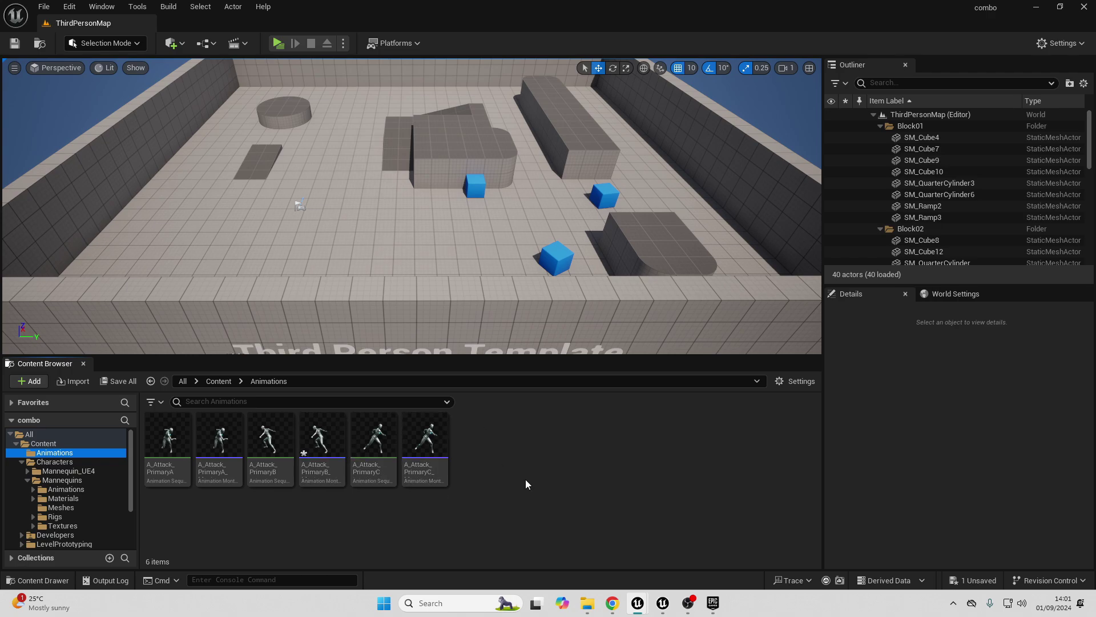
scroll(93, 471, down, 3)
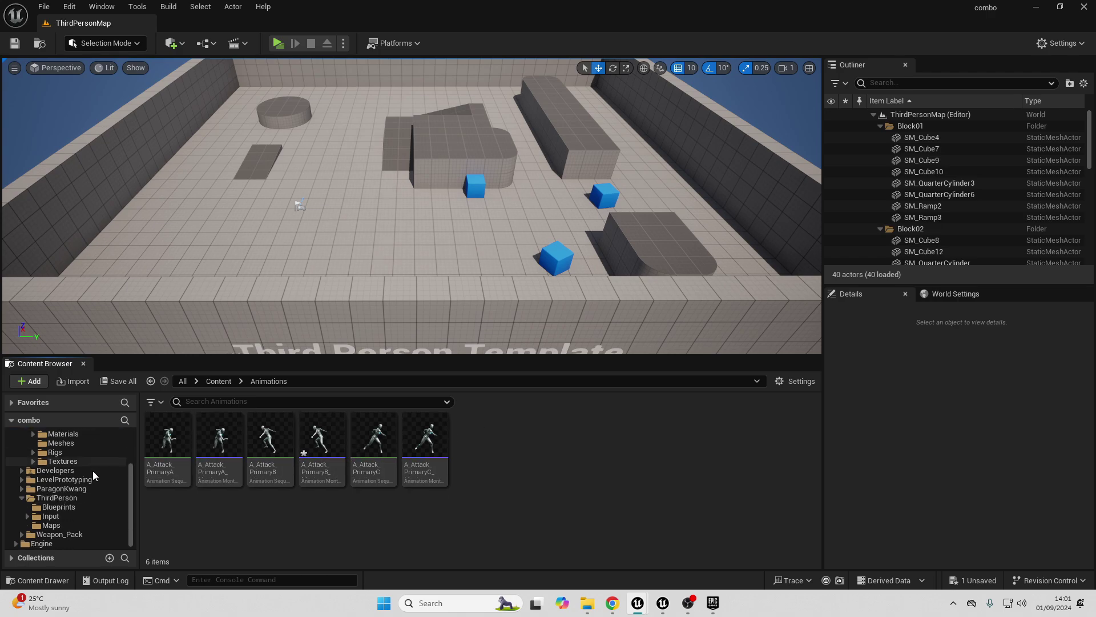
click(83, 507)
double_click(162, 440)
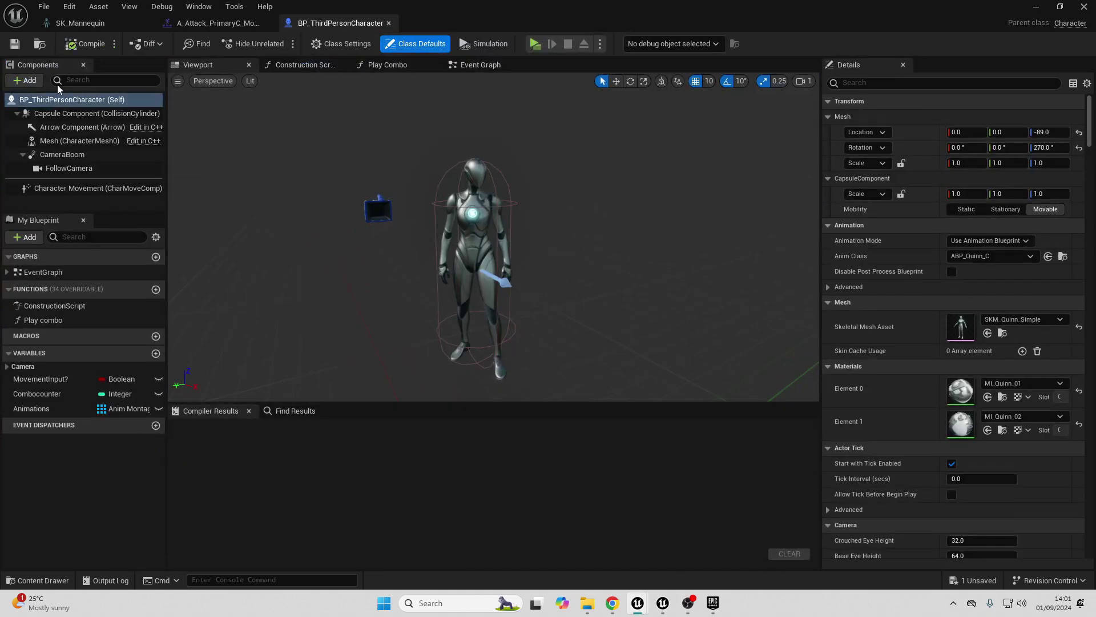
Add a Static Mesh component to the character and assign SM_Sword as its mesh.
click(25, 81)
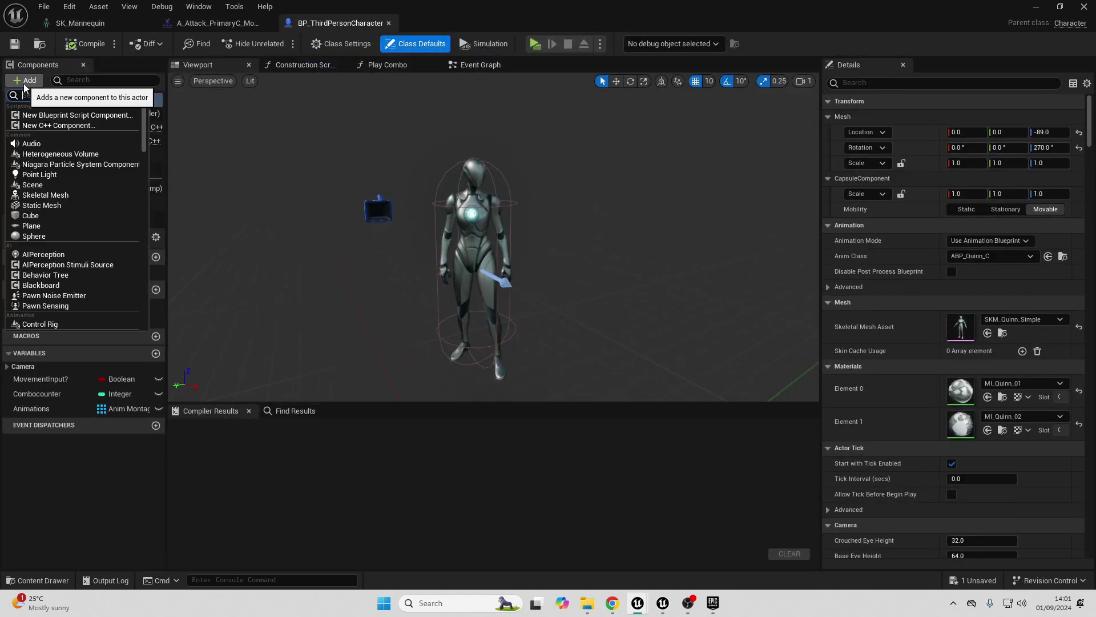
text(sta)
click(45, 196)
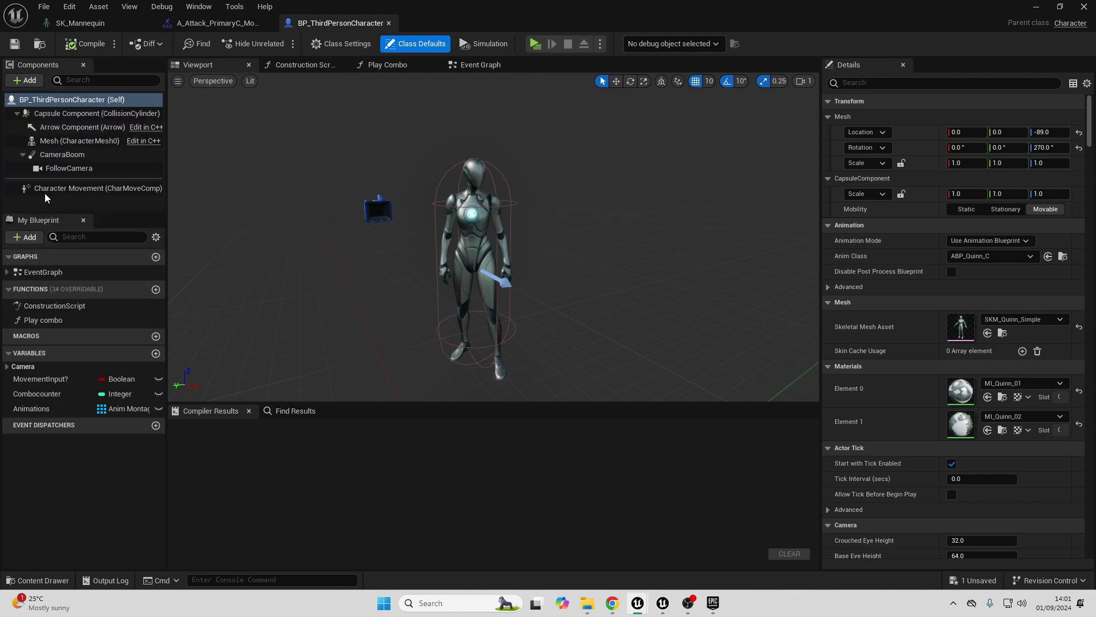
click(1003, 303)
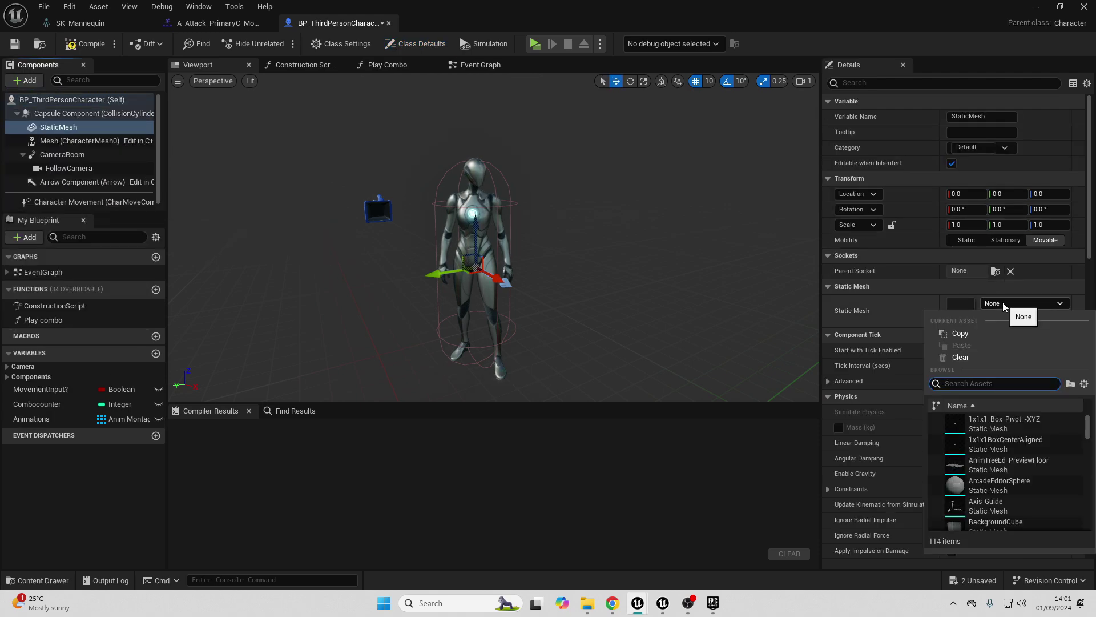
text(sw)
click(976, 421)
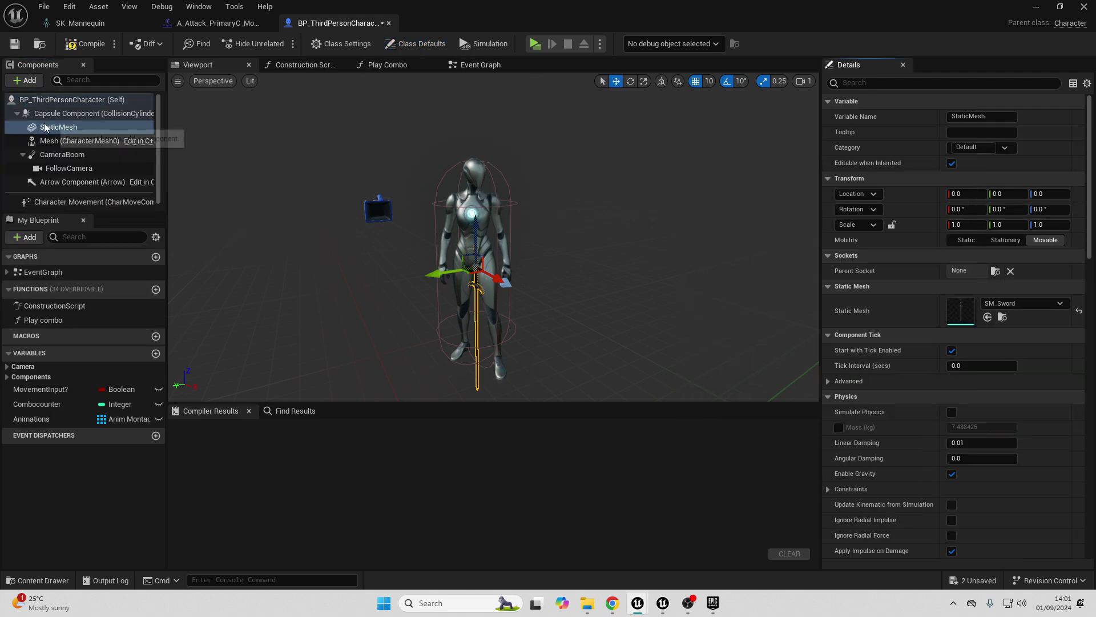
Parent the sword component to the character Mesh at swordsocket and reset its location and rotation to zero.
mouse_move(59, 127)
mouse_down()
mouse_move(57, 172)
mouse_move(61, 137)
mouse_up()
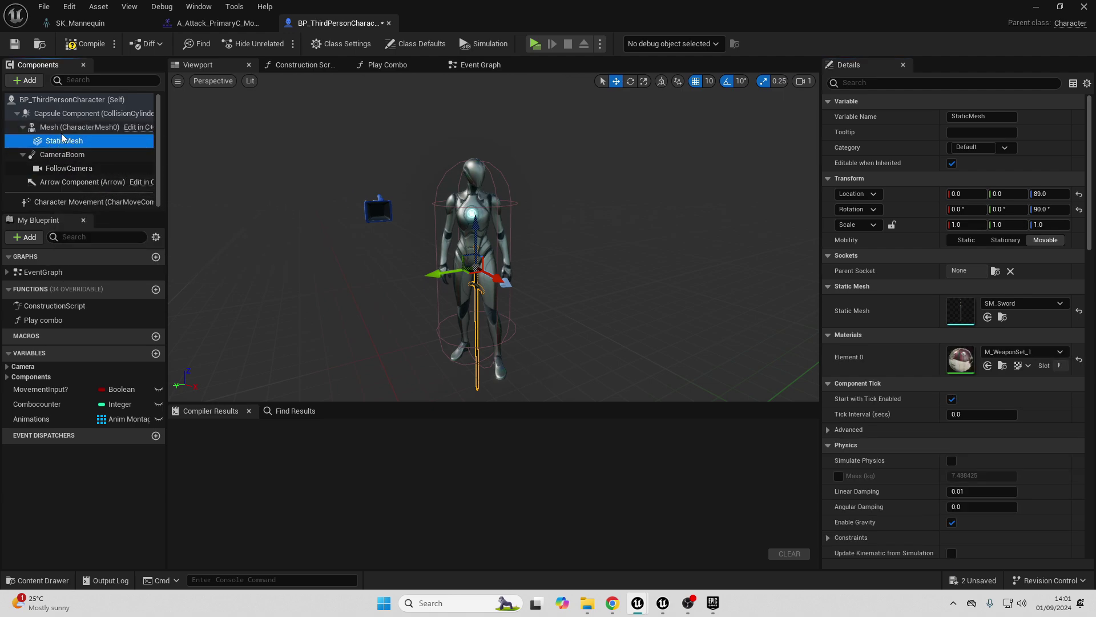
click(996, 272)
text(sw)
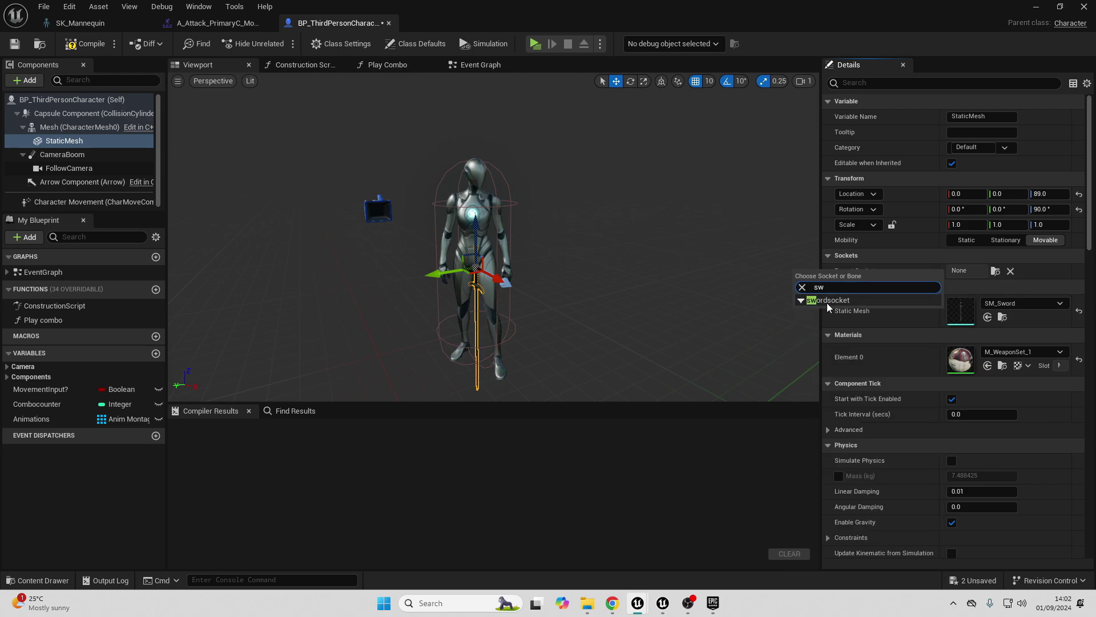
click(831, 300)
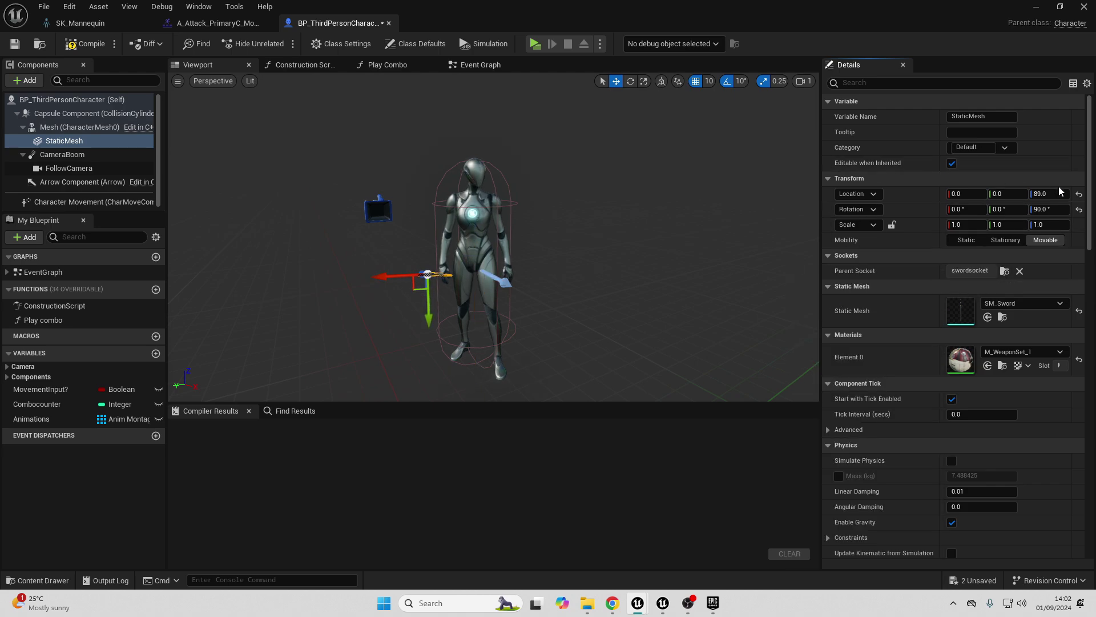
click(1079, 195)
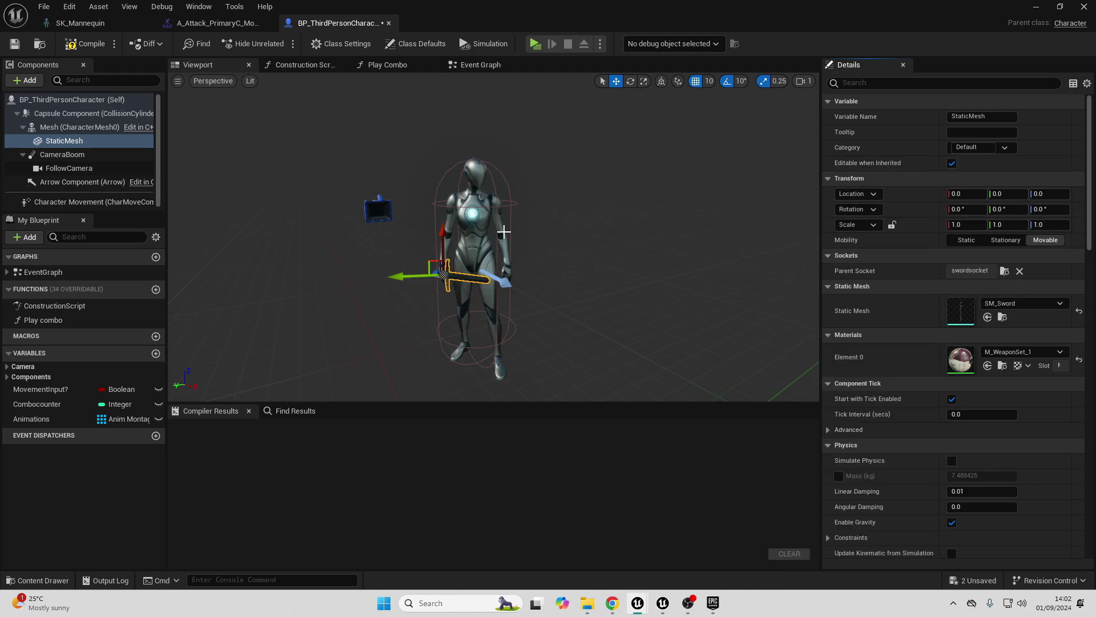
Set the sword component's collision preset to NoCollision and compile the character blueprint.
scroll(1002, 320, down, 15)
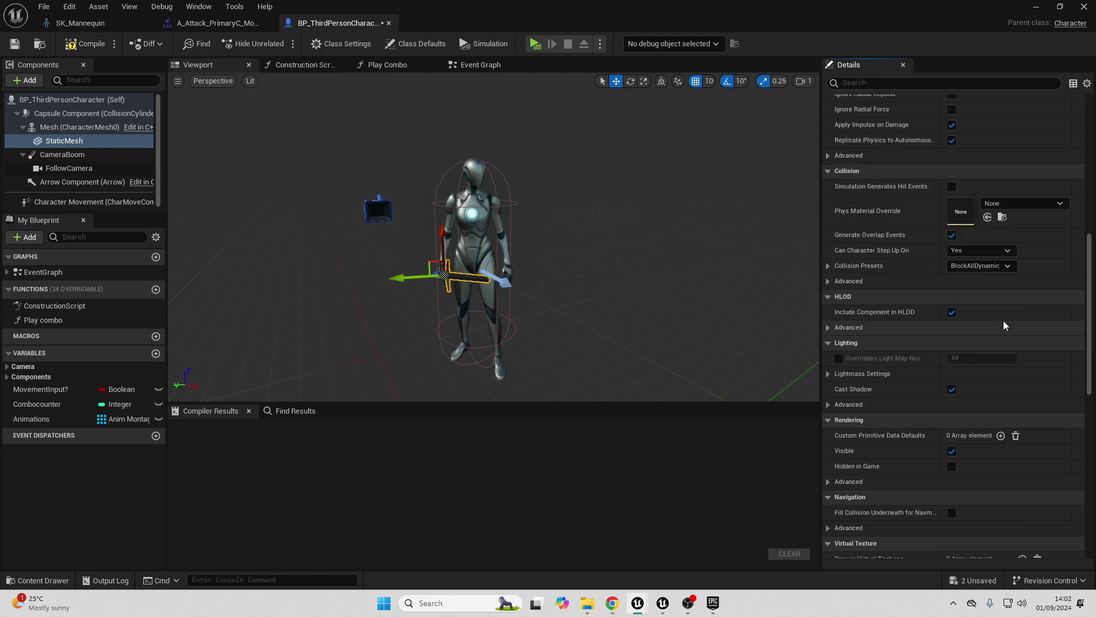
click(998, 249)
click(973, 284)
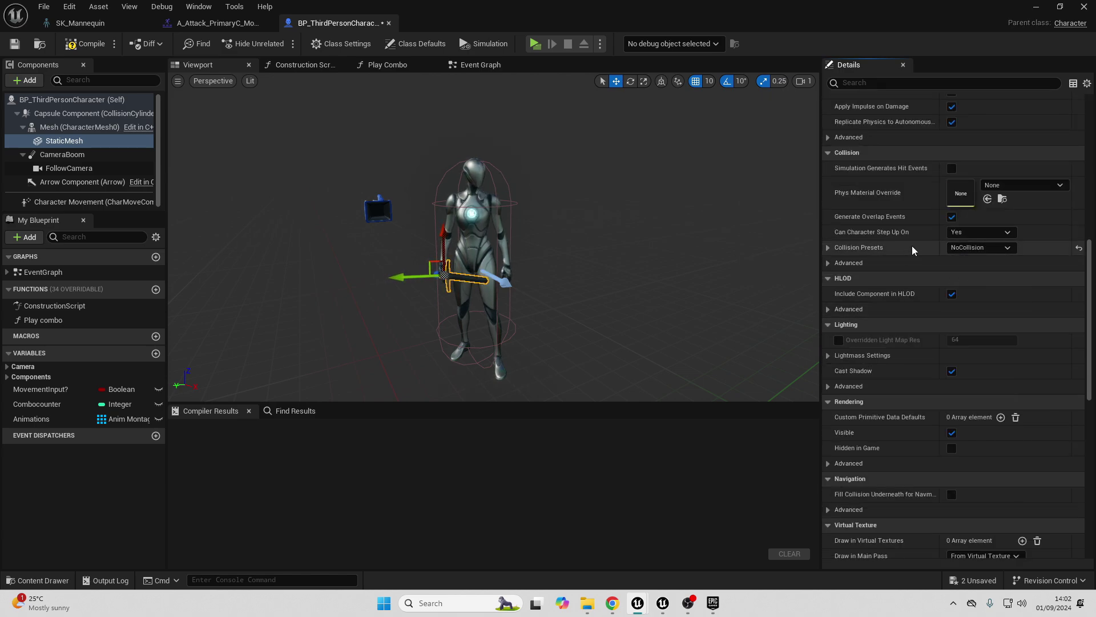
click(85, 44)
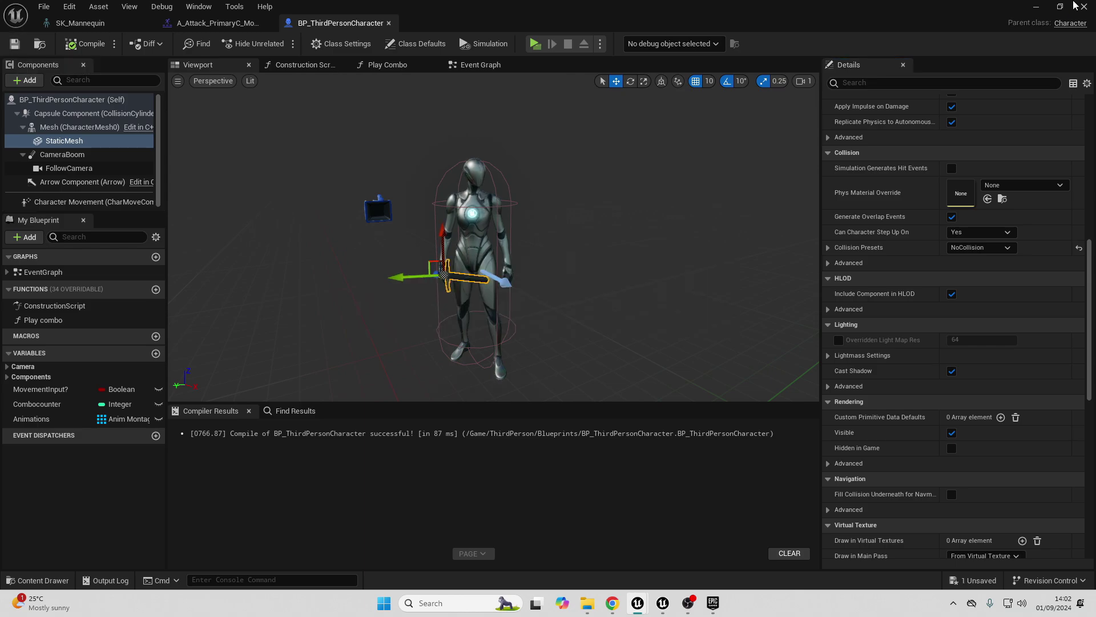
Return to ThirdPersonMap and start a play preview to test the character with the sword.
click(1039, 6)
click(278, 43)
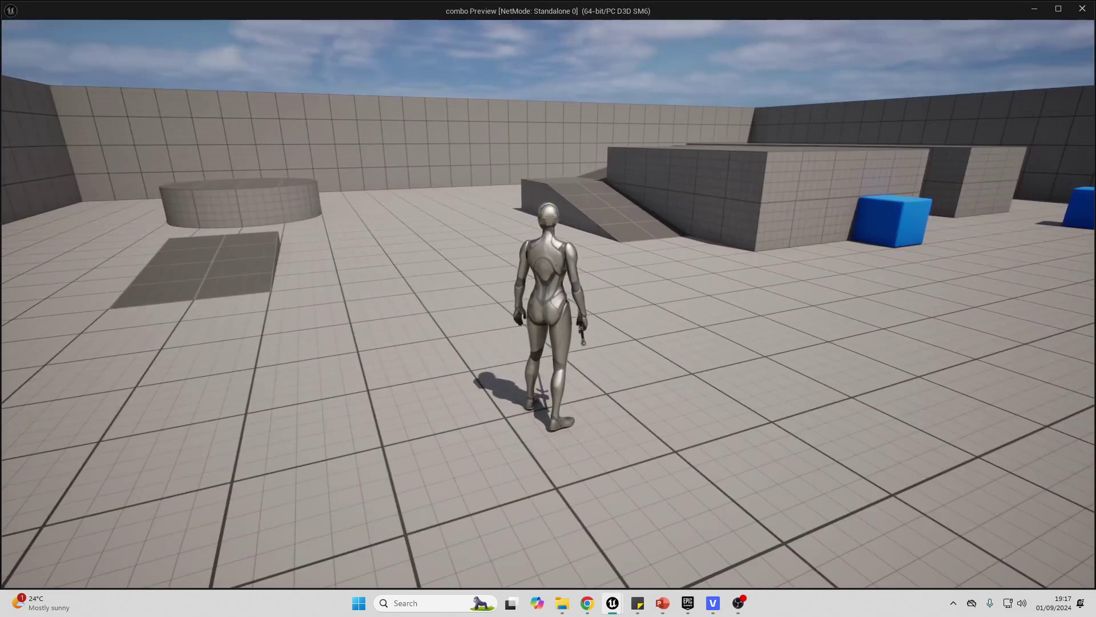
Test the sword attack combo in the play preview, moving and turning the character between attacks to view the swings from front and back.
click(548, 309)
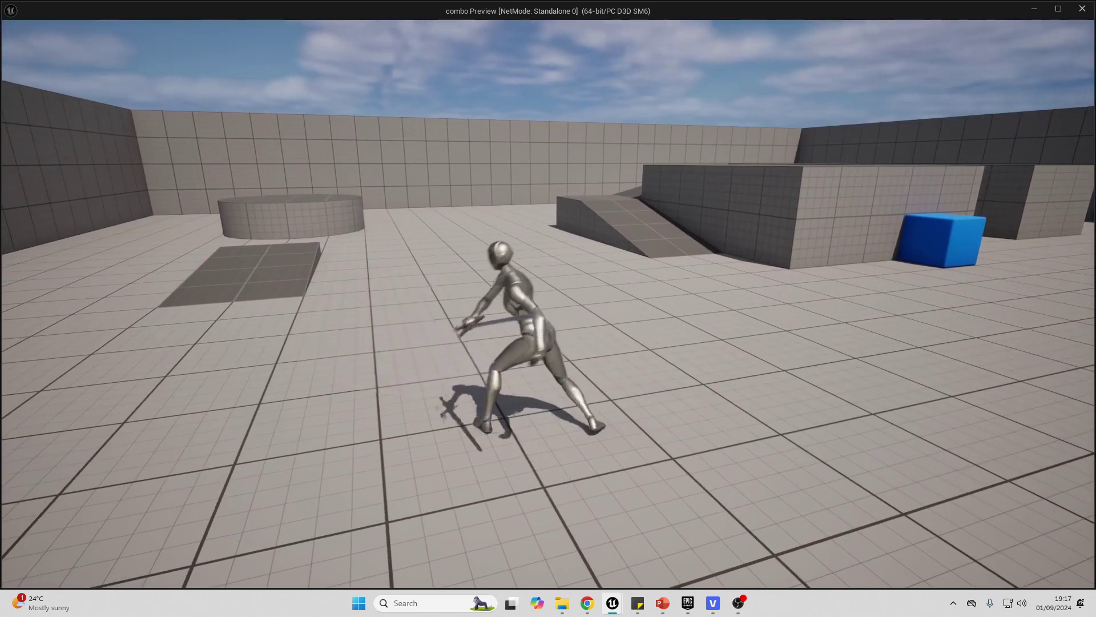
click(548, 309)
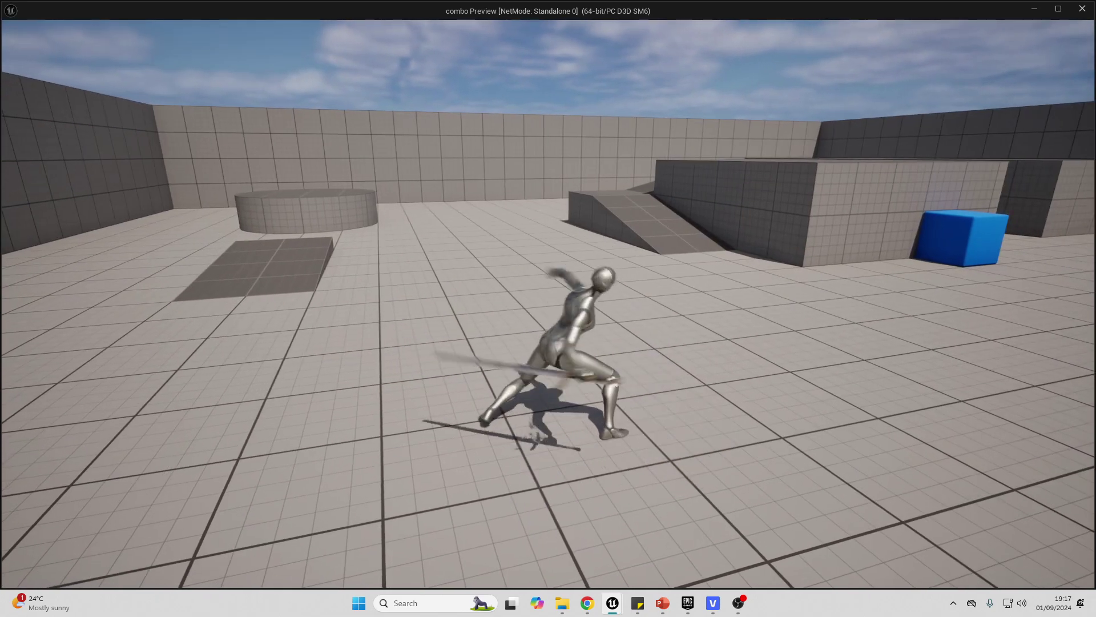
key(w)
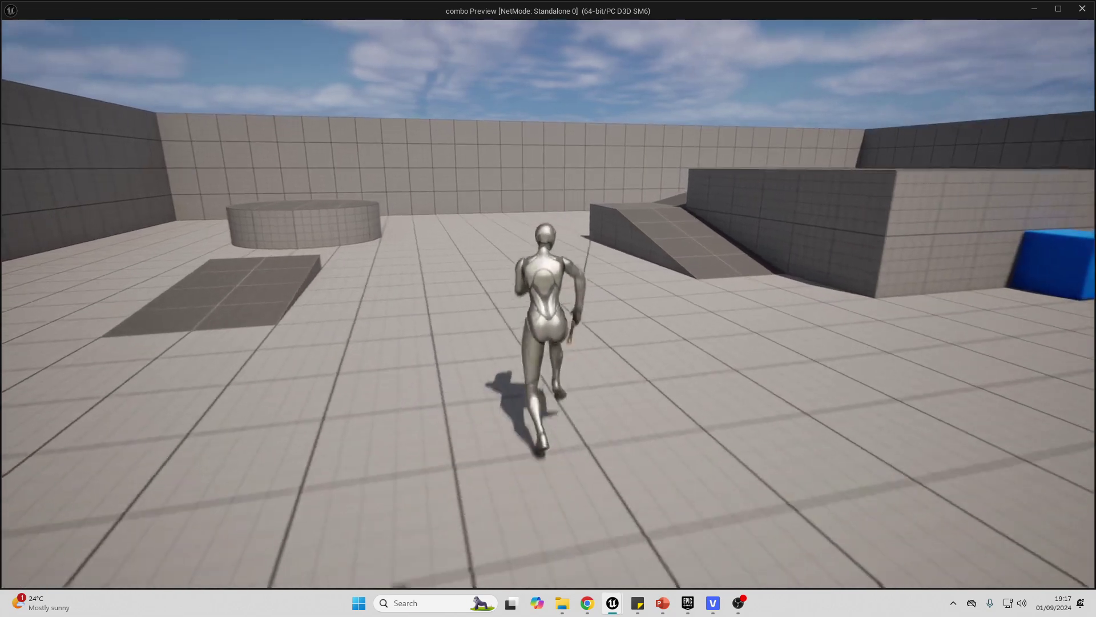
key(s)
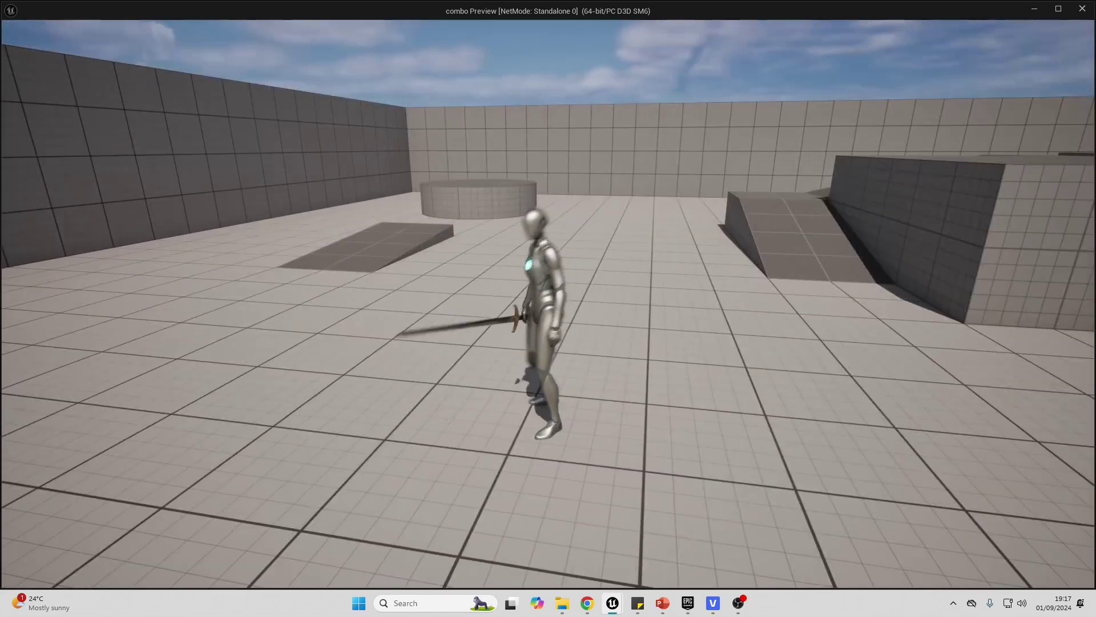
click(548, 308)
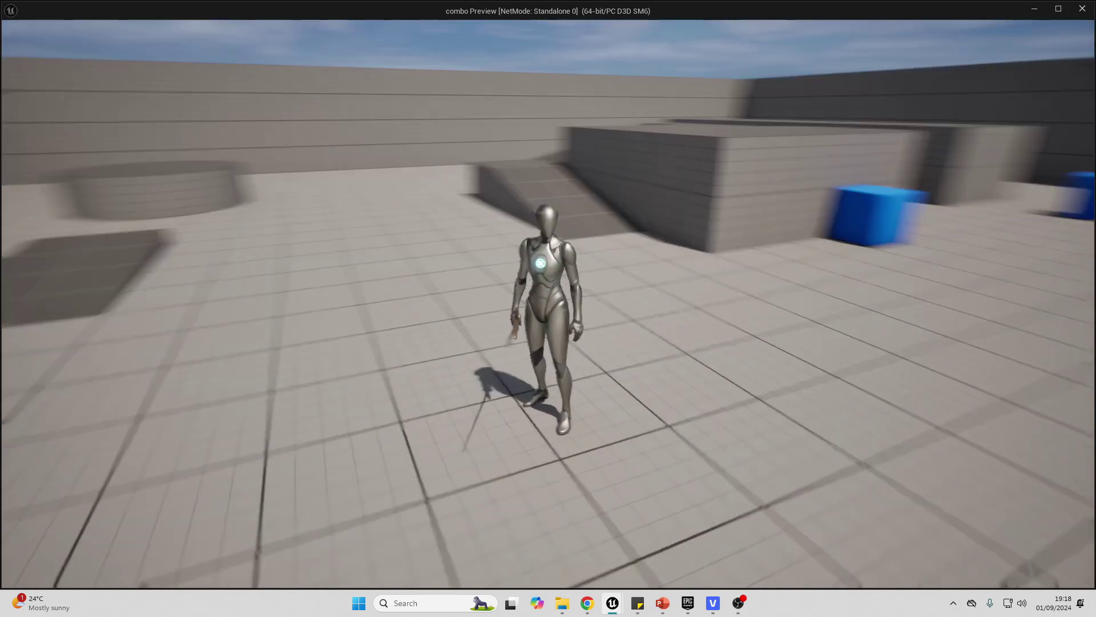
key(w)
click(548, 308)
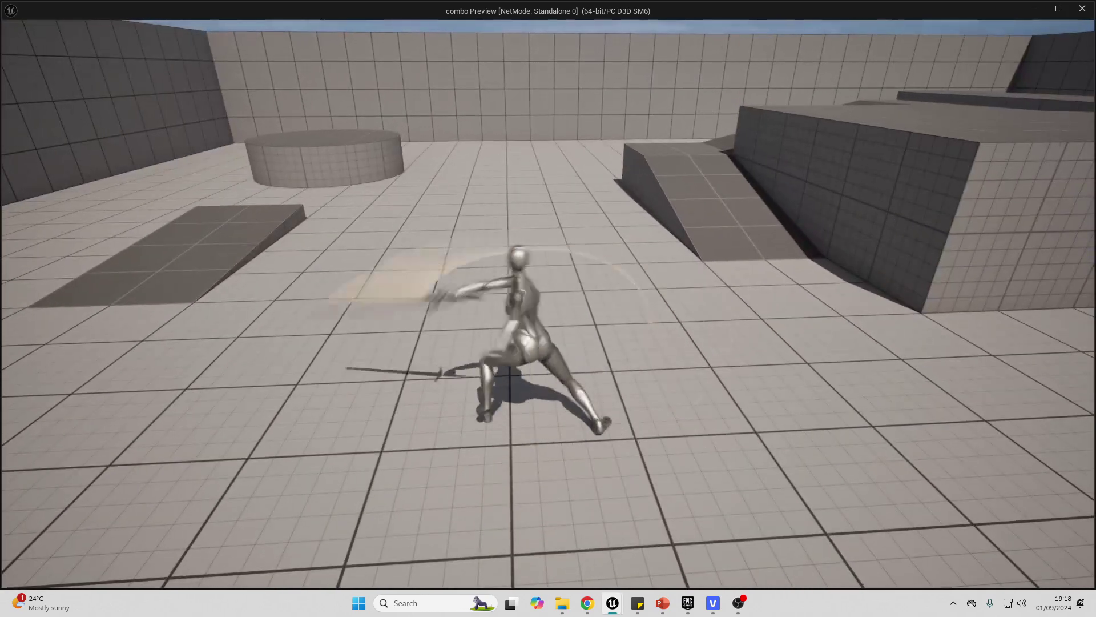
click(548, 309)
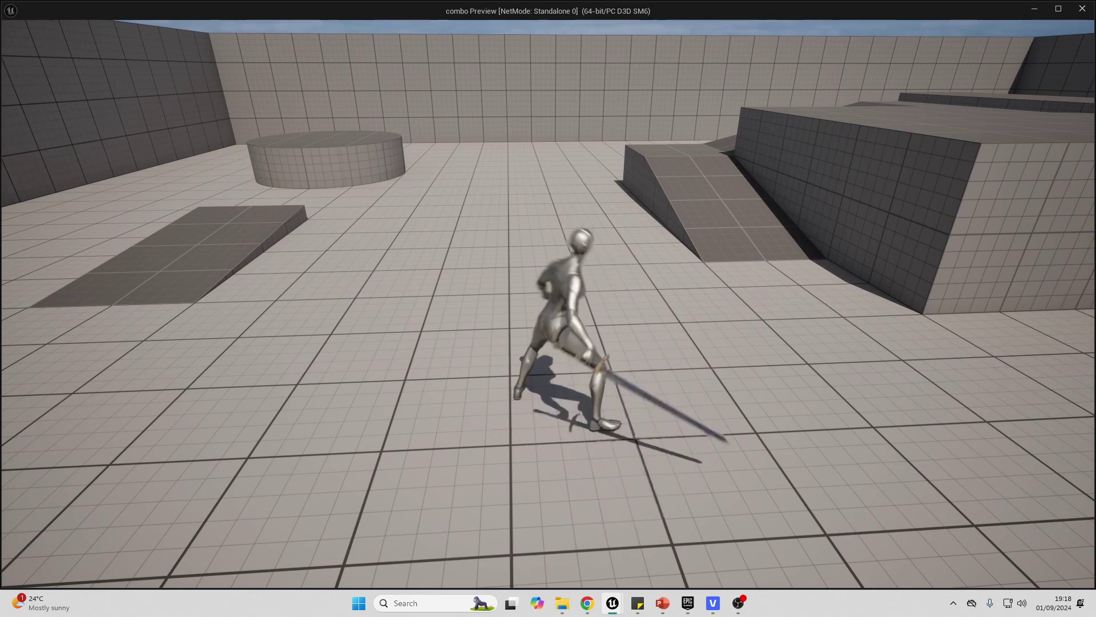